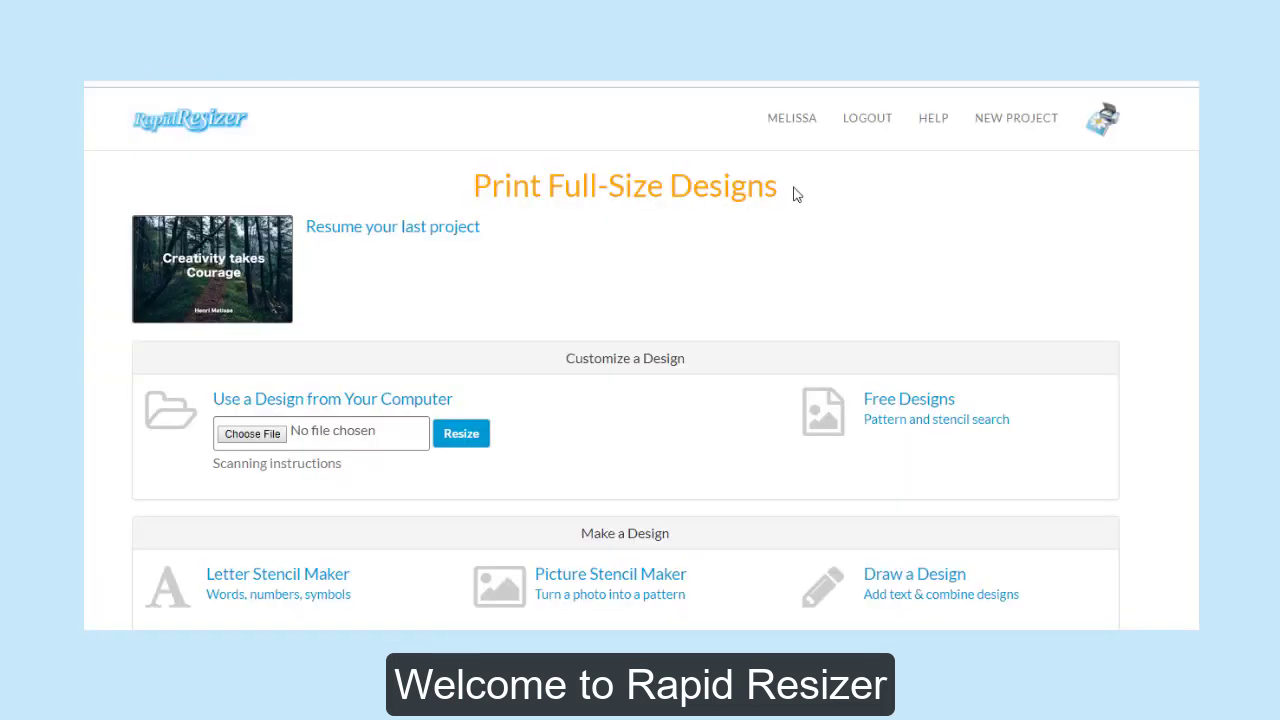
Open the Picture Stencil Maker and load heron-3923652_1920.jpg from the Desktop.
scroll(795, 197, down, 1)
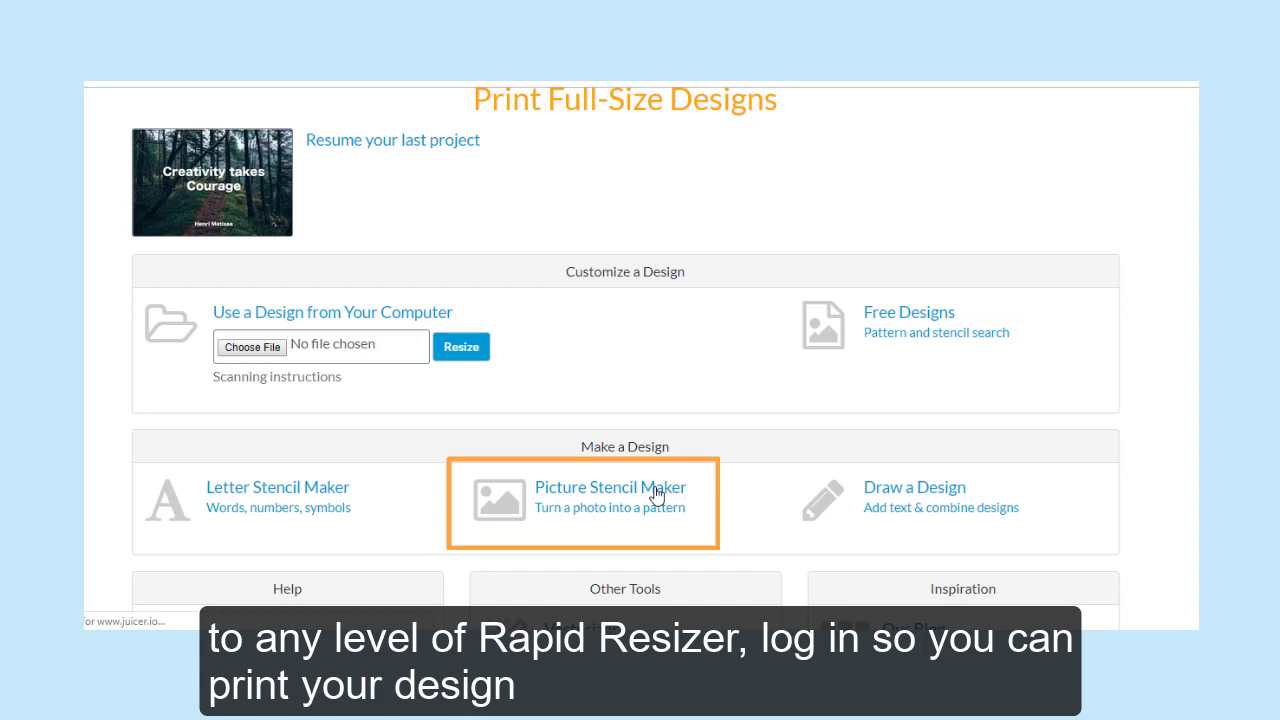
click(655, 494)
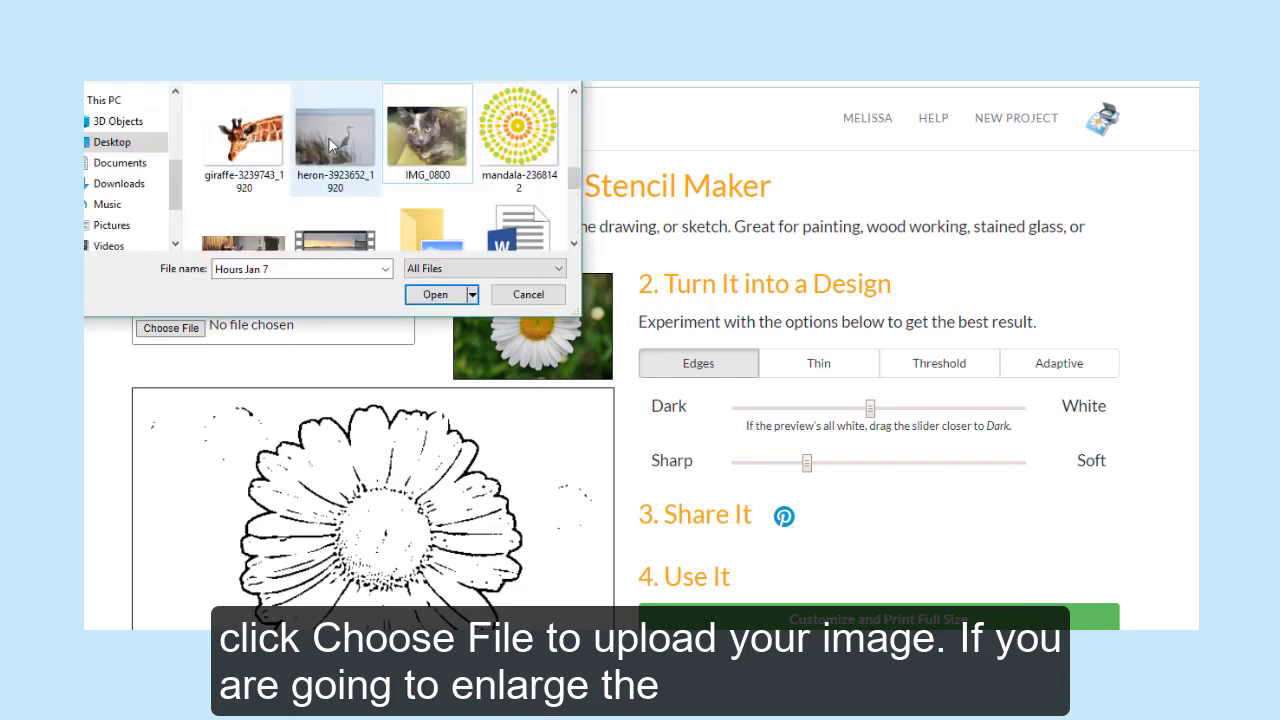
click(330, 142)
click(432, 296)
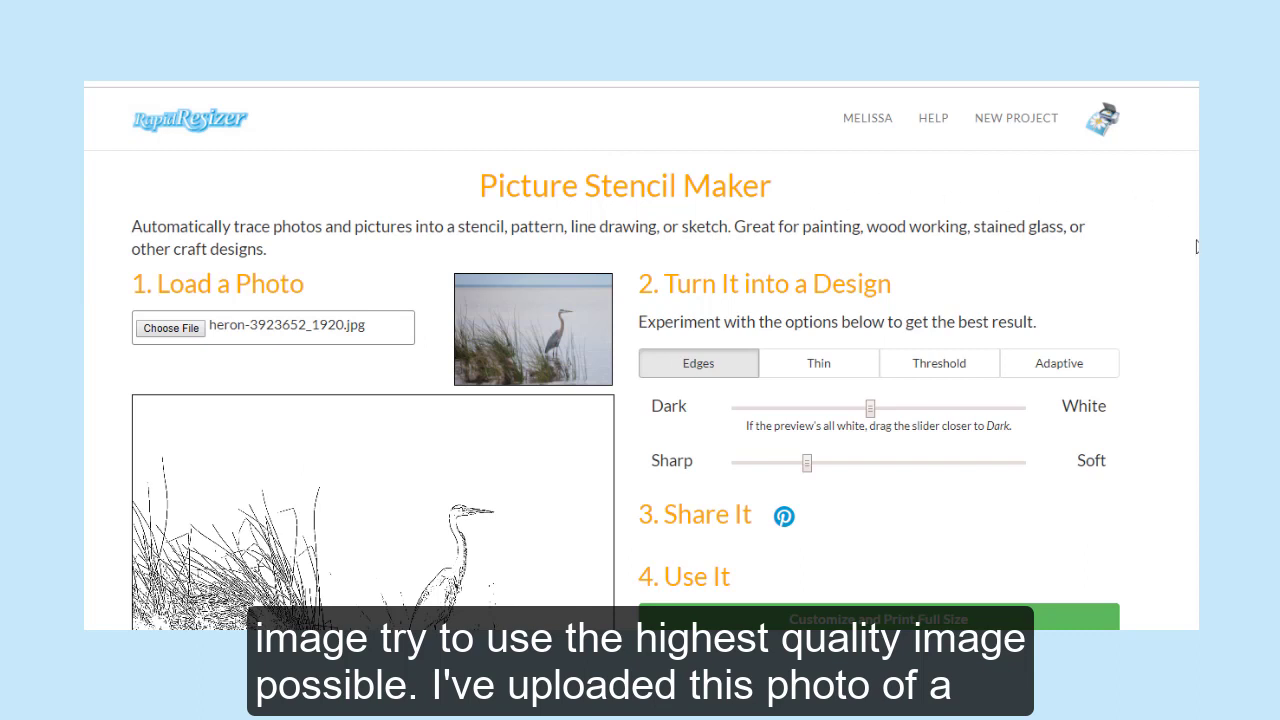
scroll(1196, 247, down, 1)
Shift the heron's edge stencil toward Dark, tune its Sharp/Soft slider, then switch to Thin style.
drag(869, 333, 799, 337)
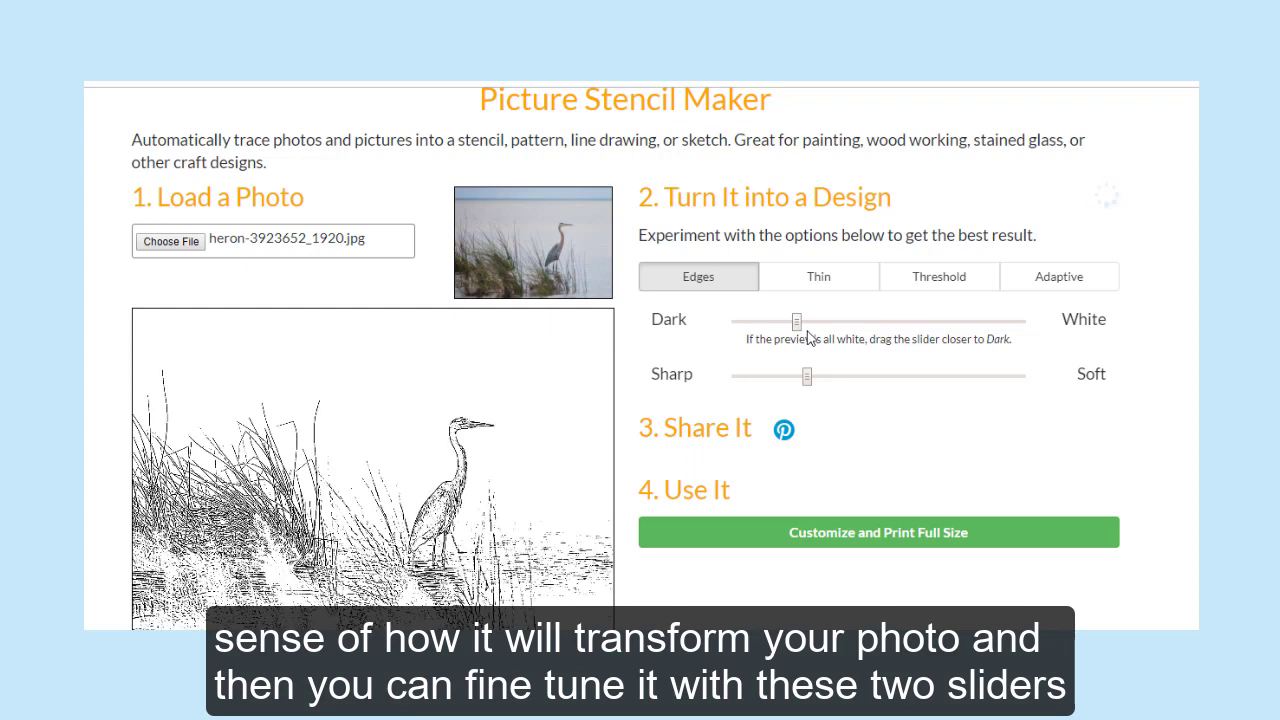
drag(808, 380, 780, 383)
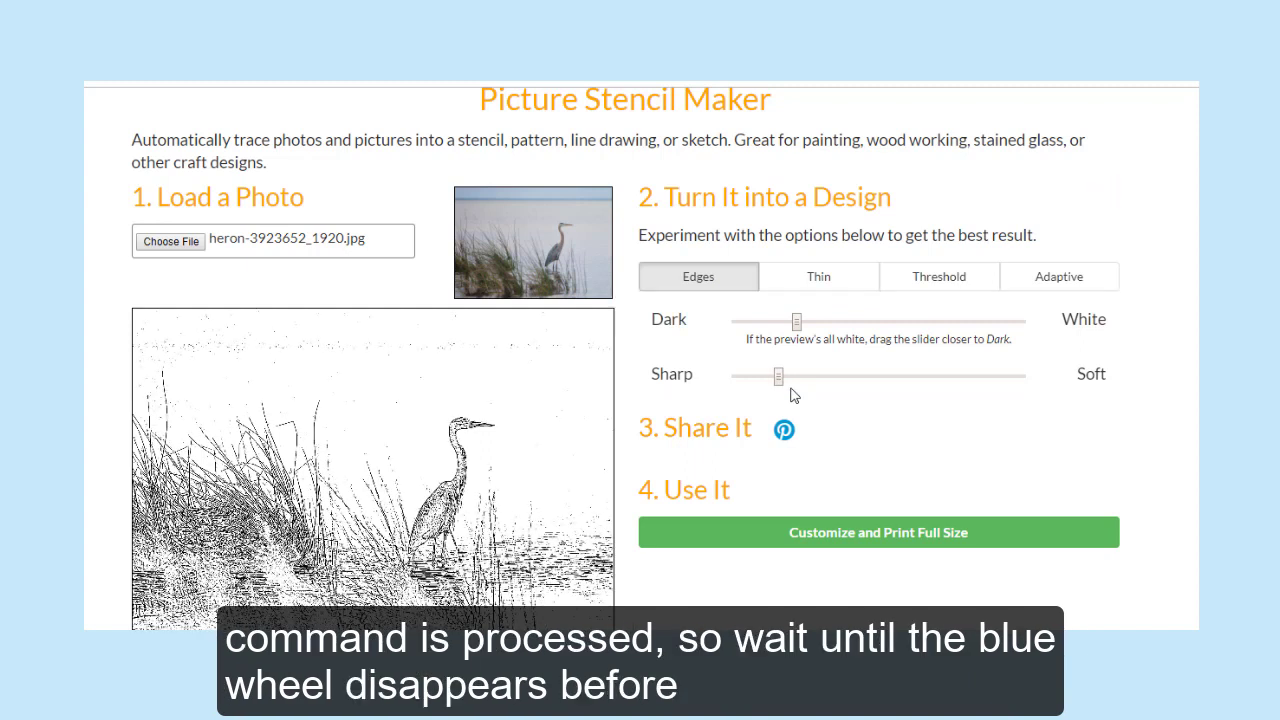
drag(787, 385, 927, 381)
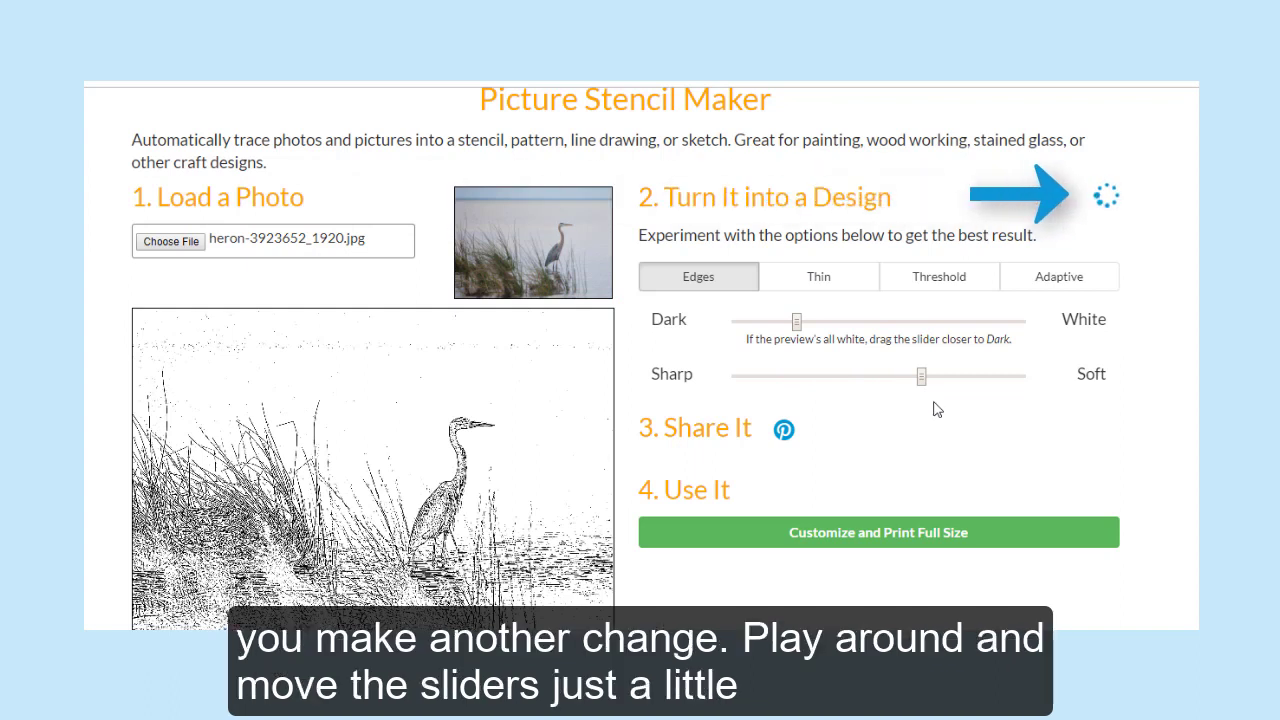
drag(922, 378, 862, 384)
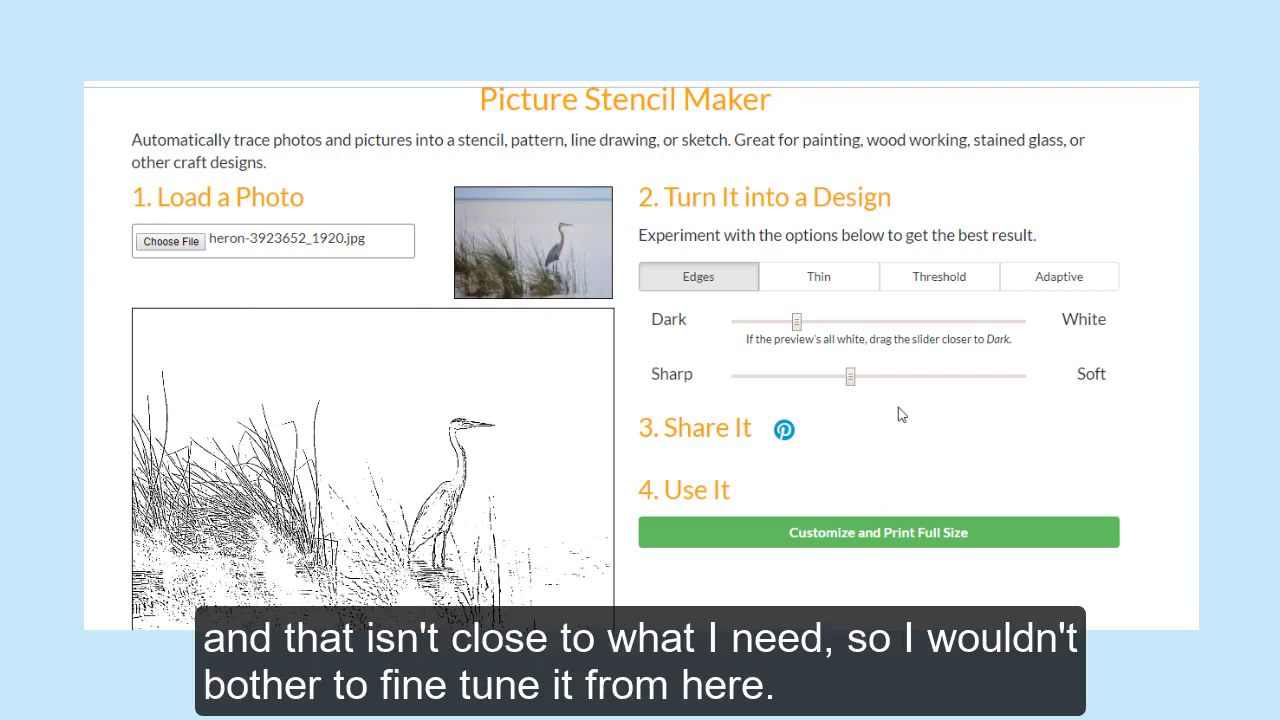
click(818, 278)
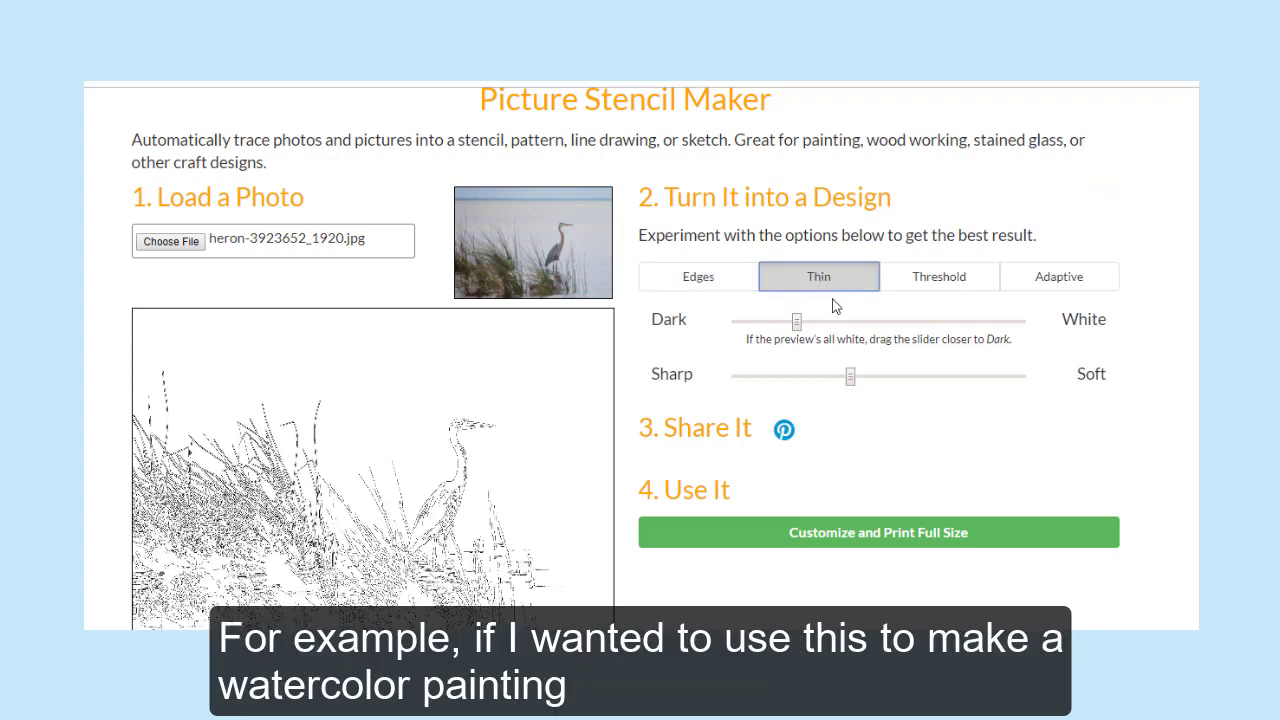
Apply the Threshold style to the heron, lightened toward White and made sharper.
click(941, 284)
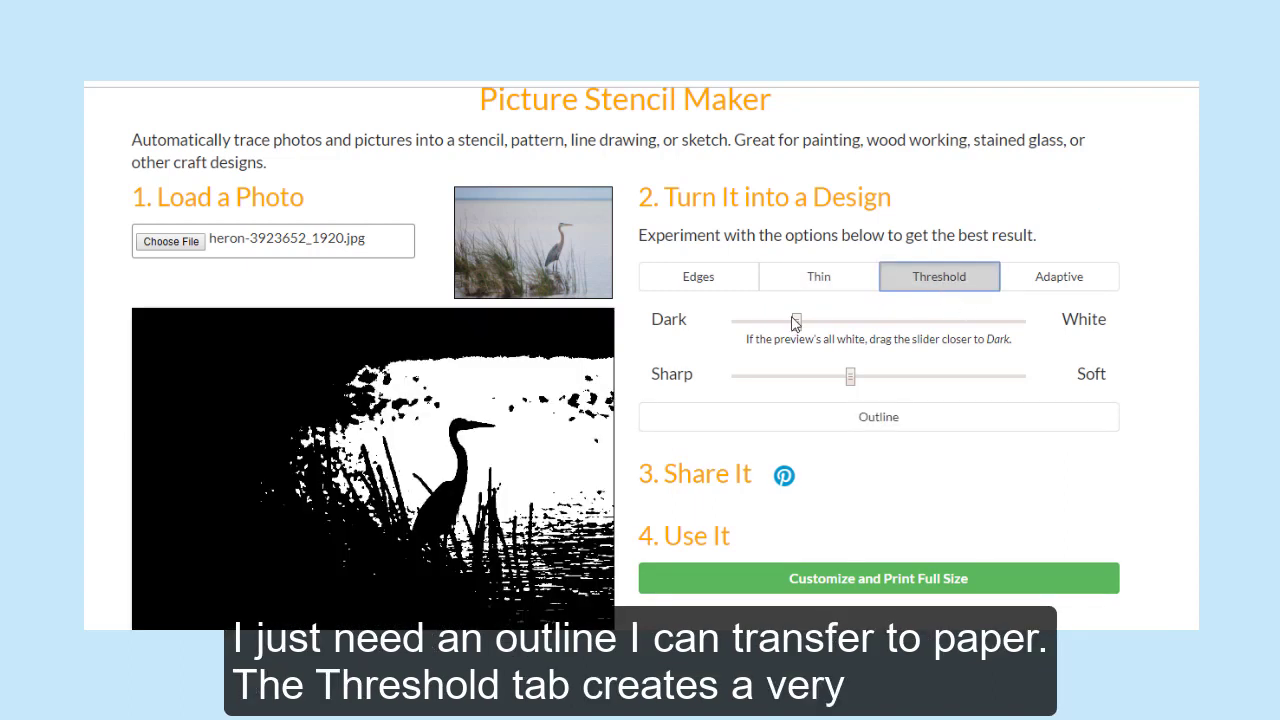
drag(797, 326, 902, 322)
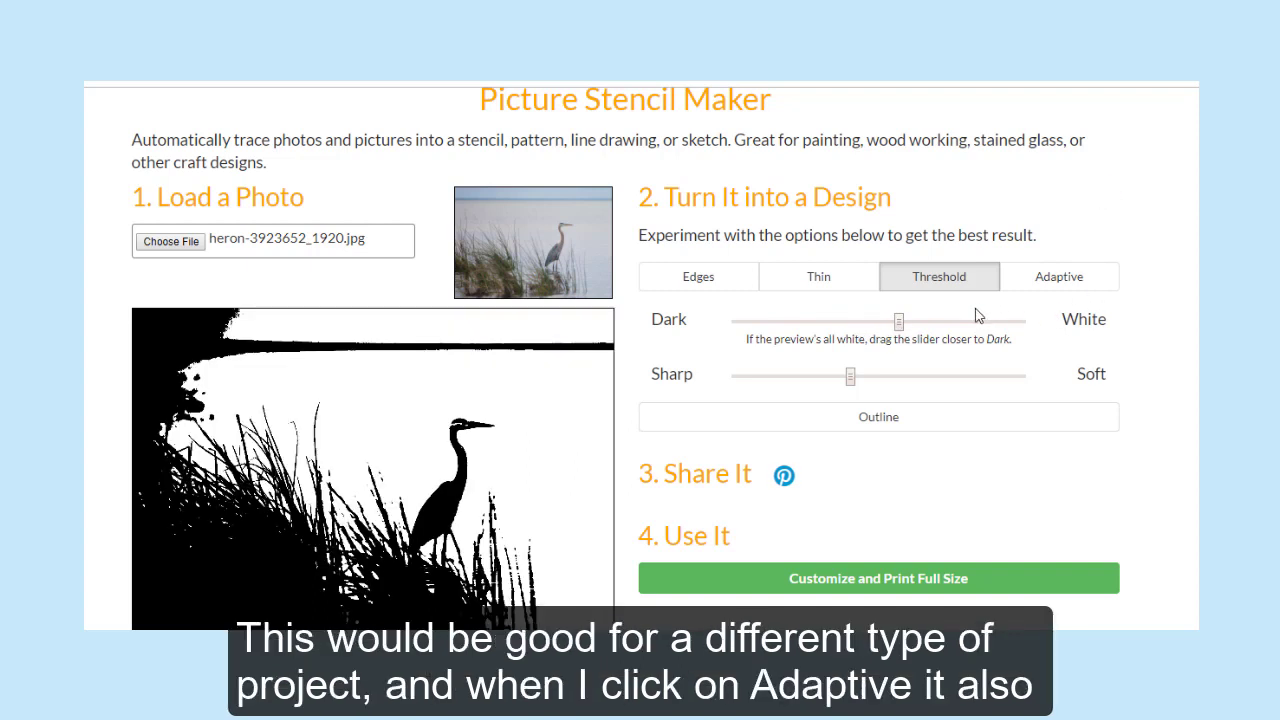
drag(848, 384, 789, 386)
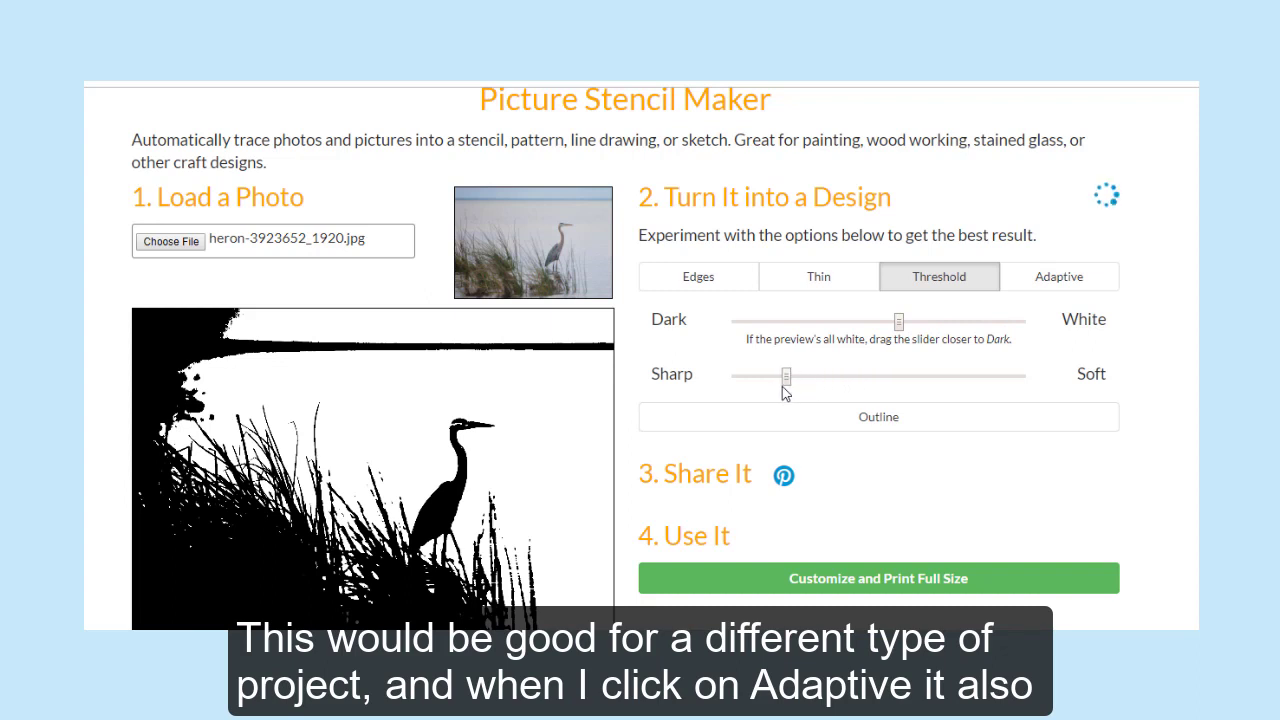
Try Adaptive on the heron, darker and sharper, then load the cat photo IMG_0800.JPG.
click(1072, 280)
drag(899, 328, 813, 328)
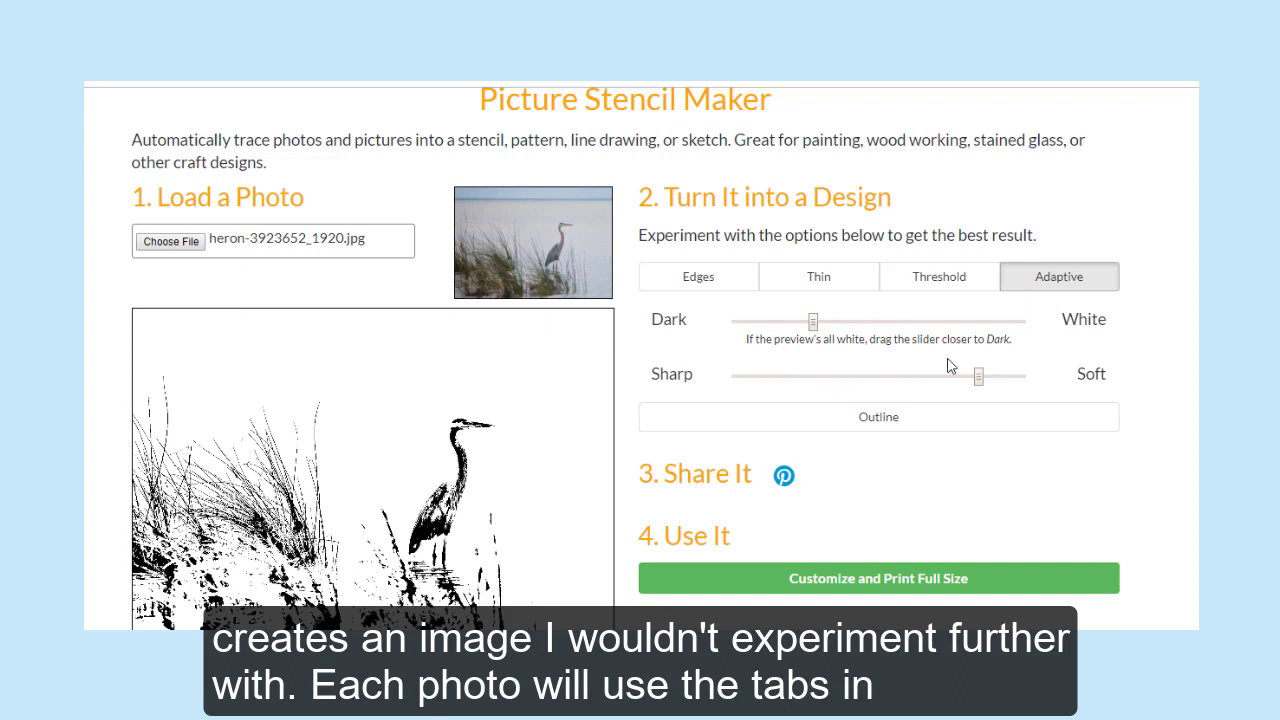
drag(981, 384, 807, 390)
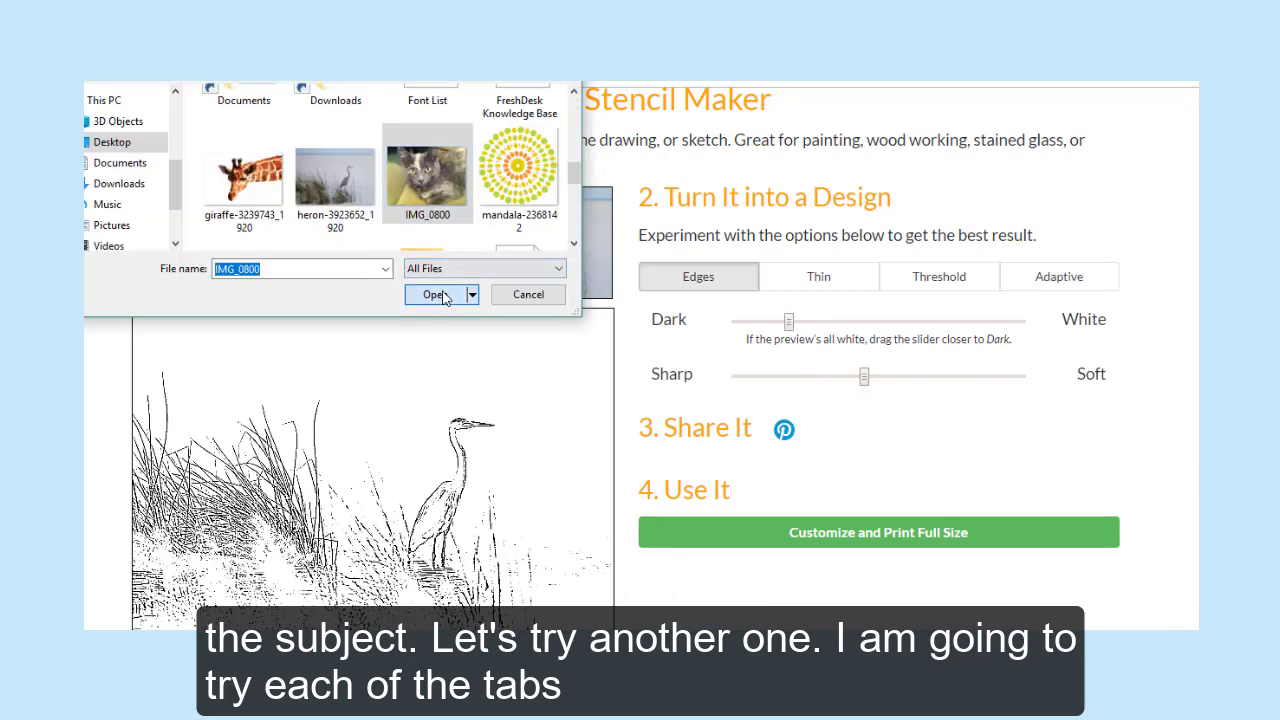
click(435, 294)
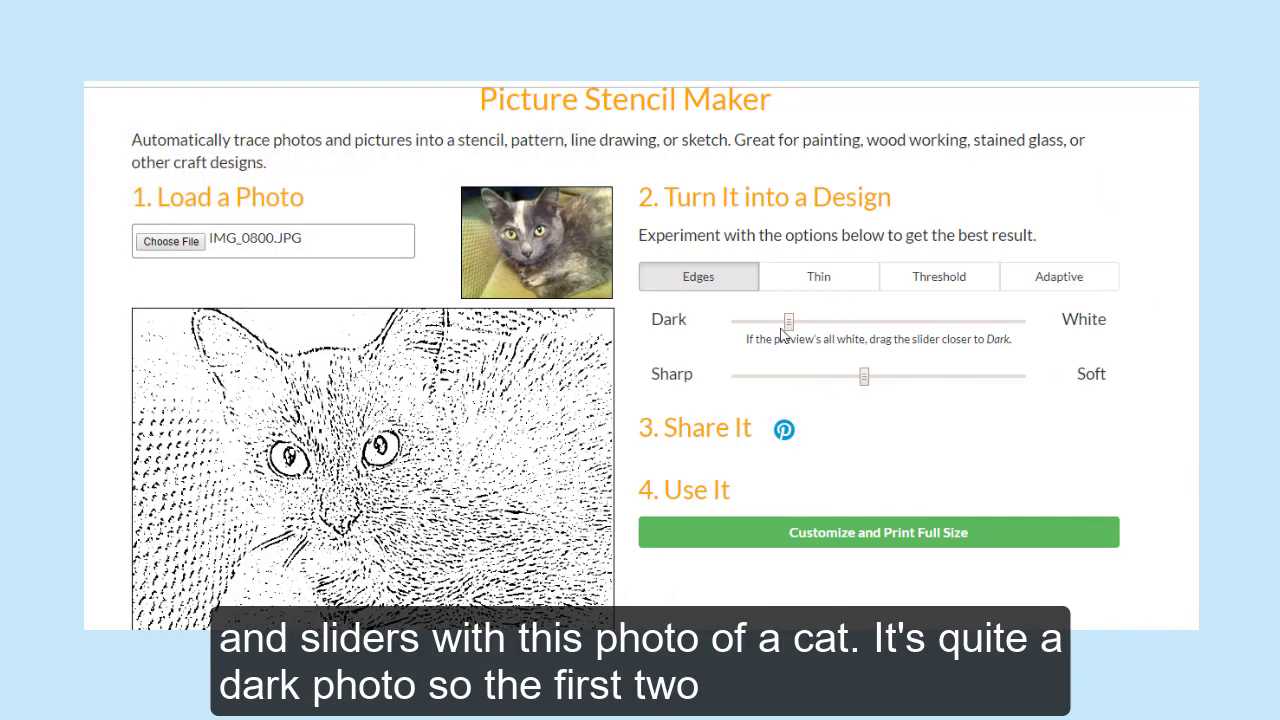
Compare the Thin, Threshold and Adaptive styles on the cat photo, returning to Threshold.
click(825, 287)
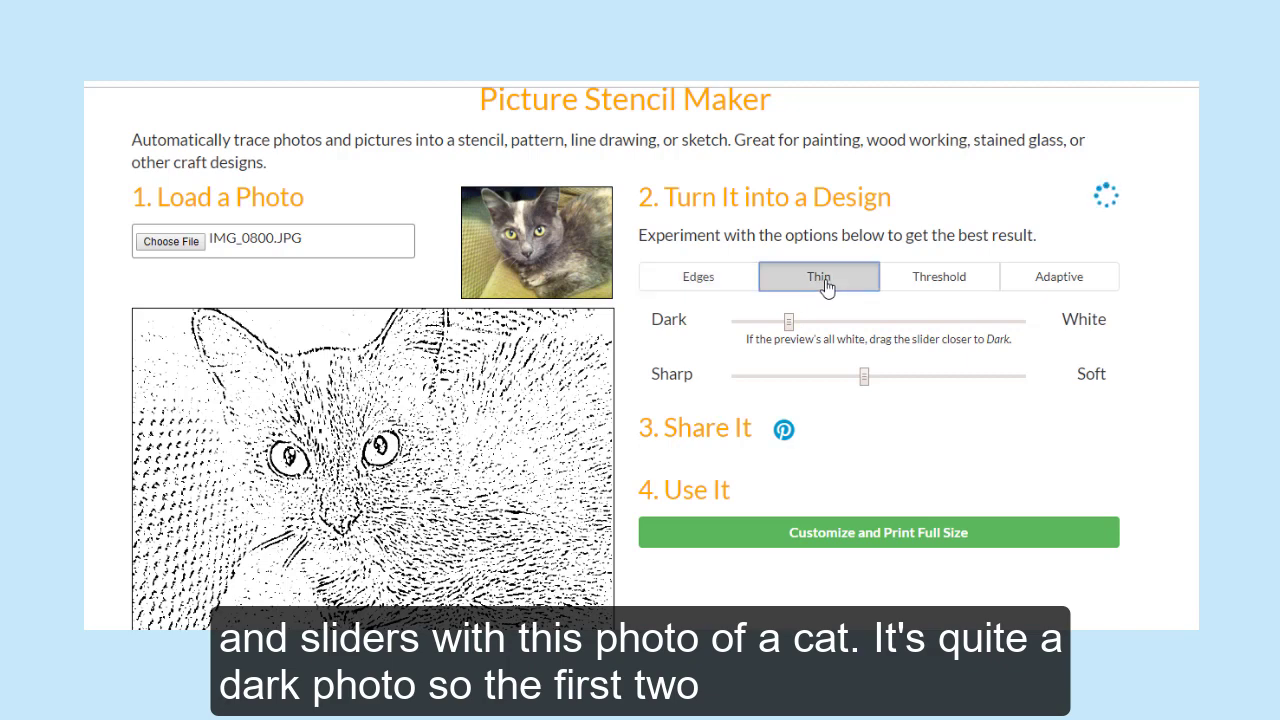
click(938, 283)
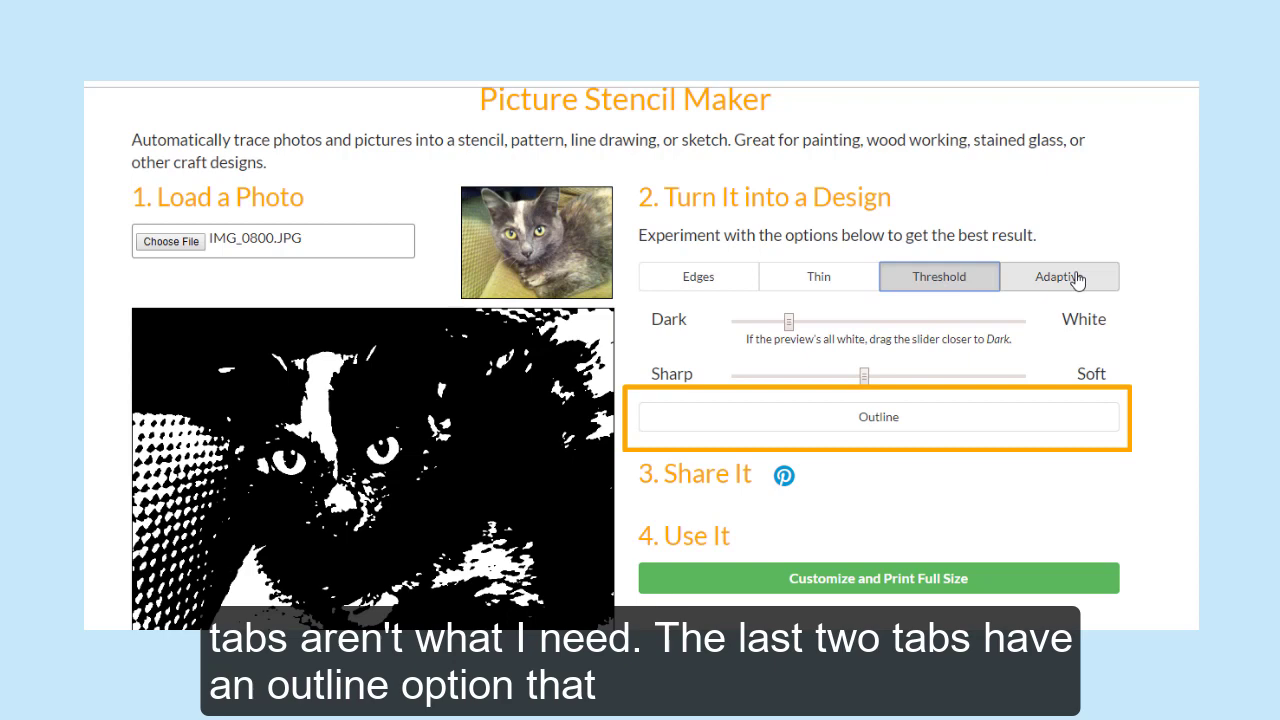
click(1077, 281)
click(939, 277)
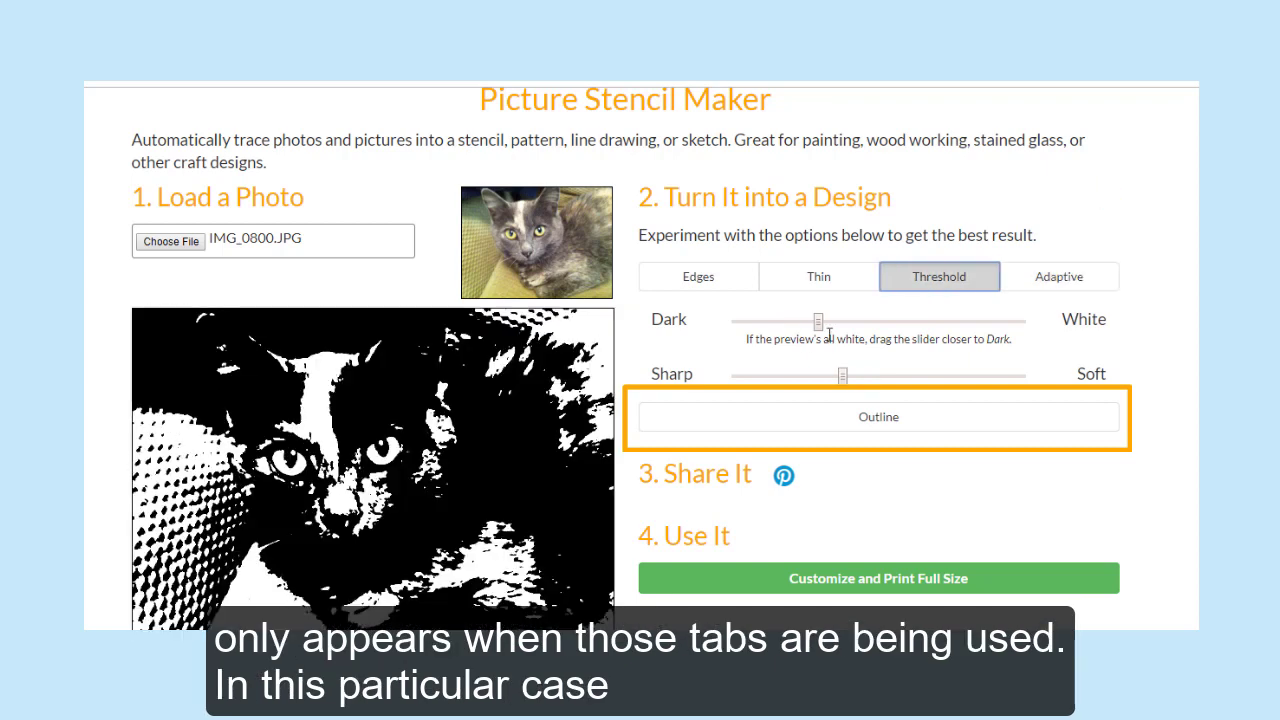
Lighten the cat stencil toward White, then drag the Sharp/Soft slider far toward Soft.
drag(818, 326, 887, 330)
click(930, 283)
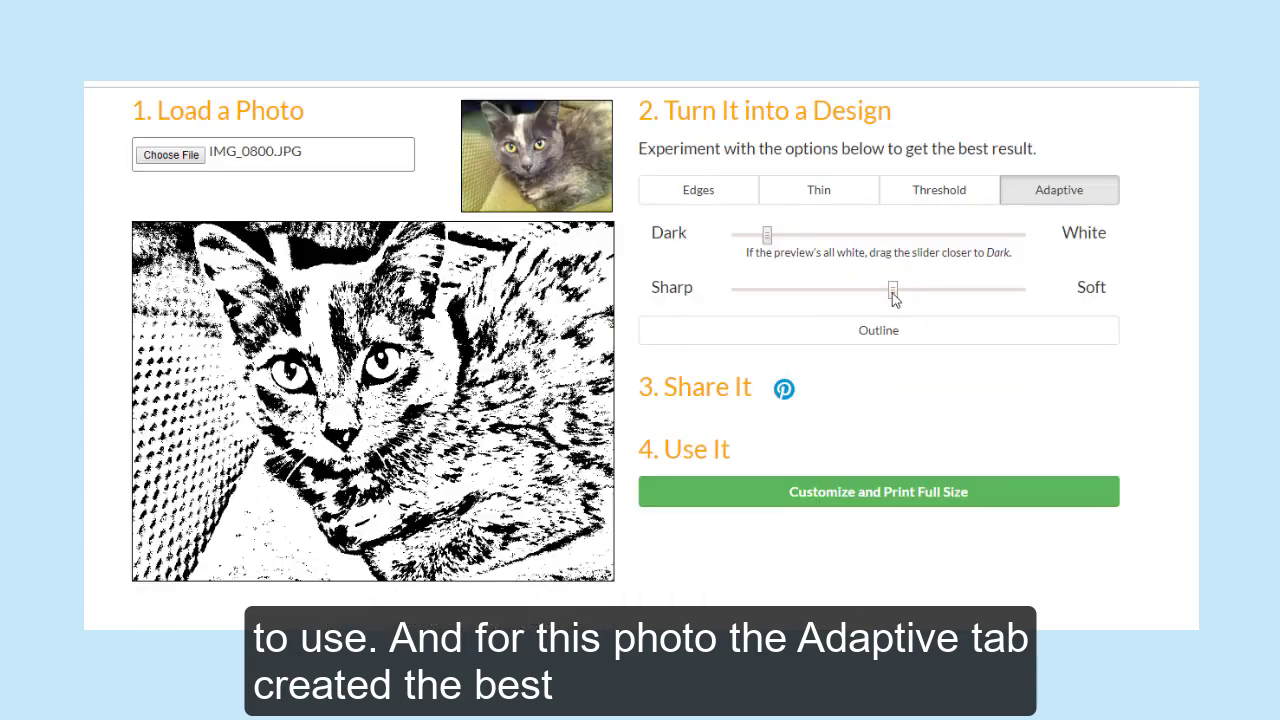
drag(894, 294, 1000, 294)
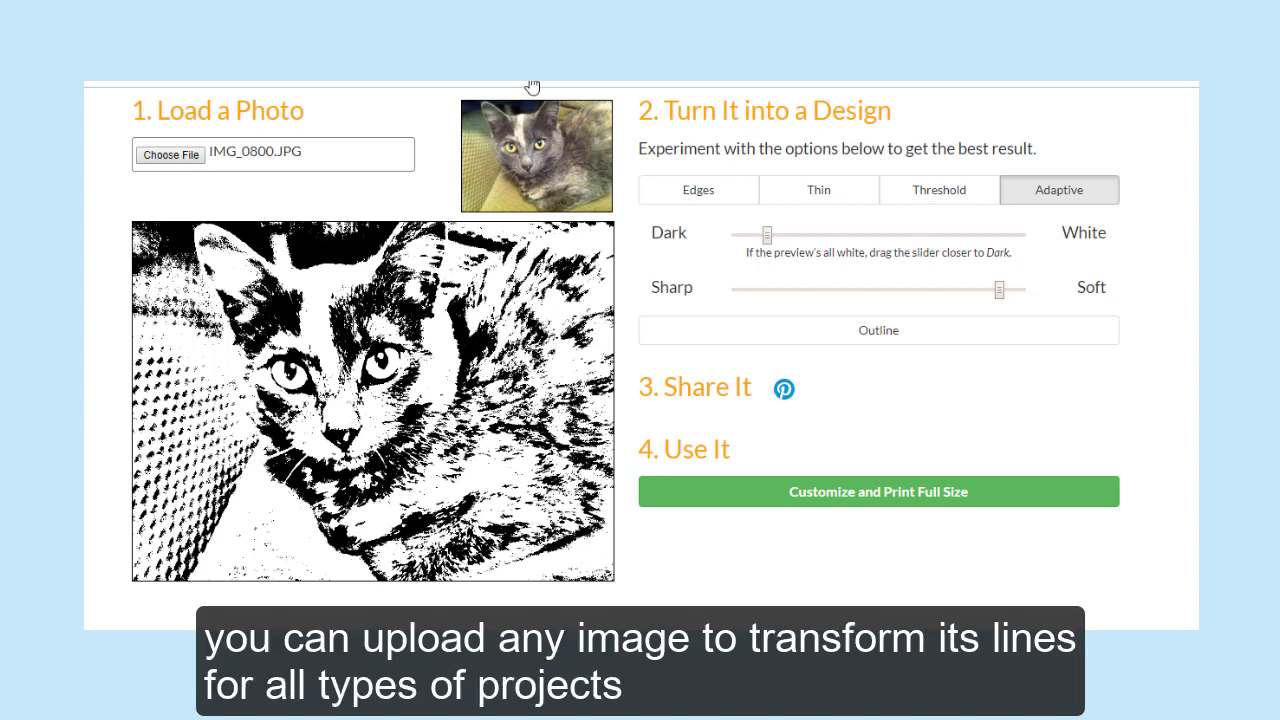
Load mandala-2368142.png, compare Threshold and Thin, and settle on the Edges outline style.
click(174, 155)
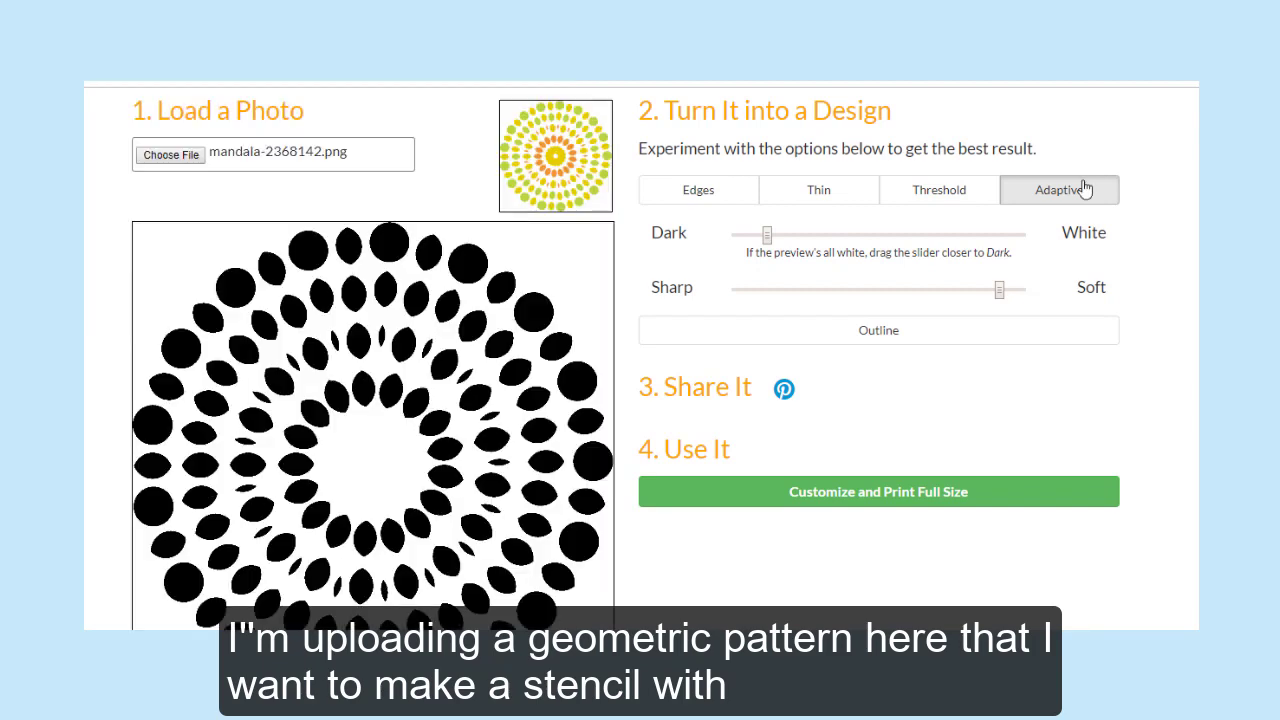
click(946, 195)
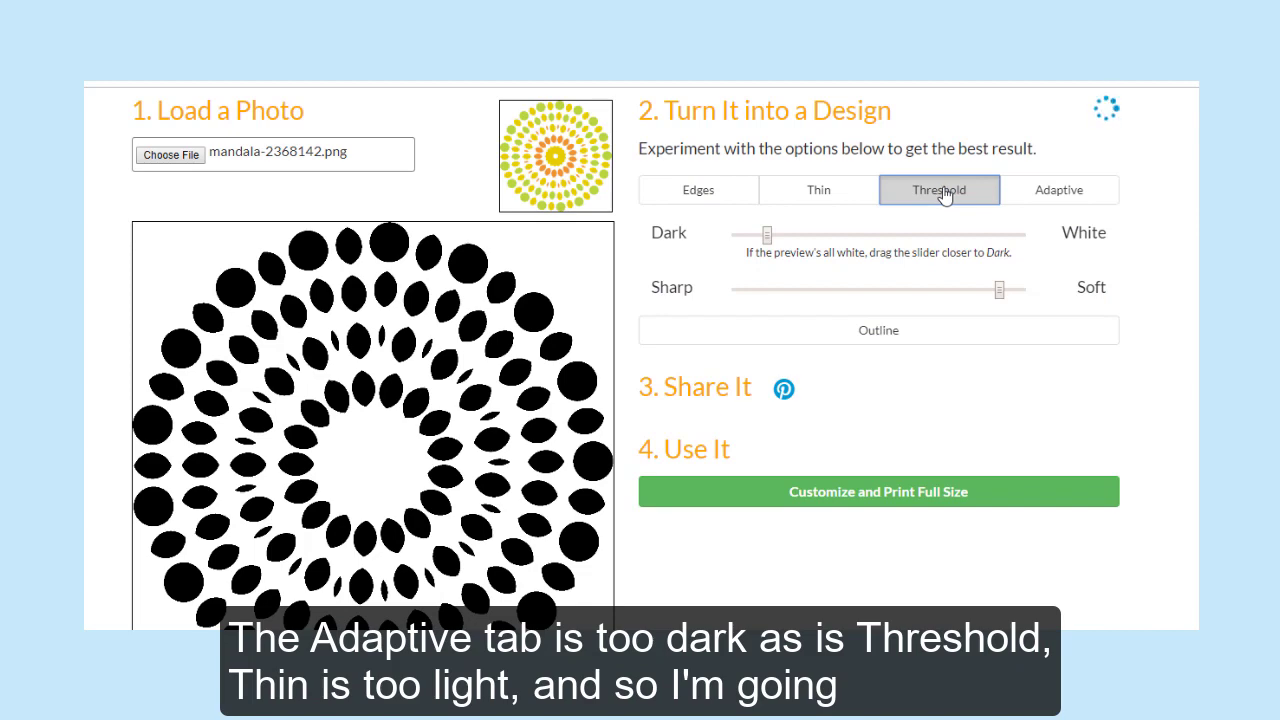
click(818, 195)
click(716, 204)
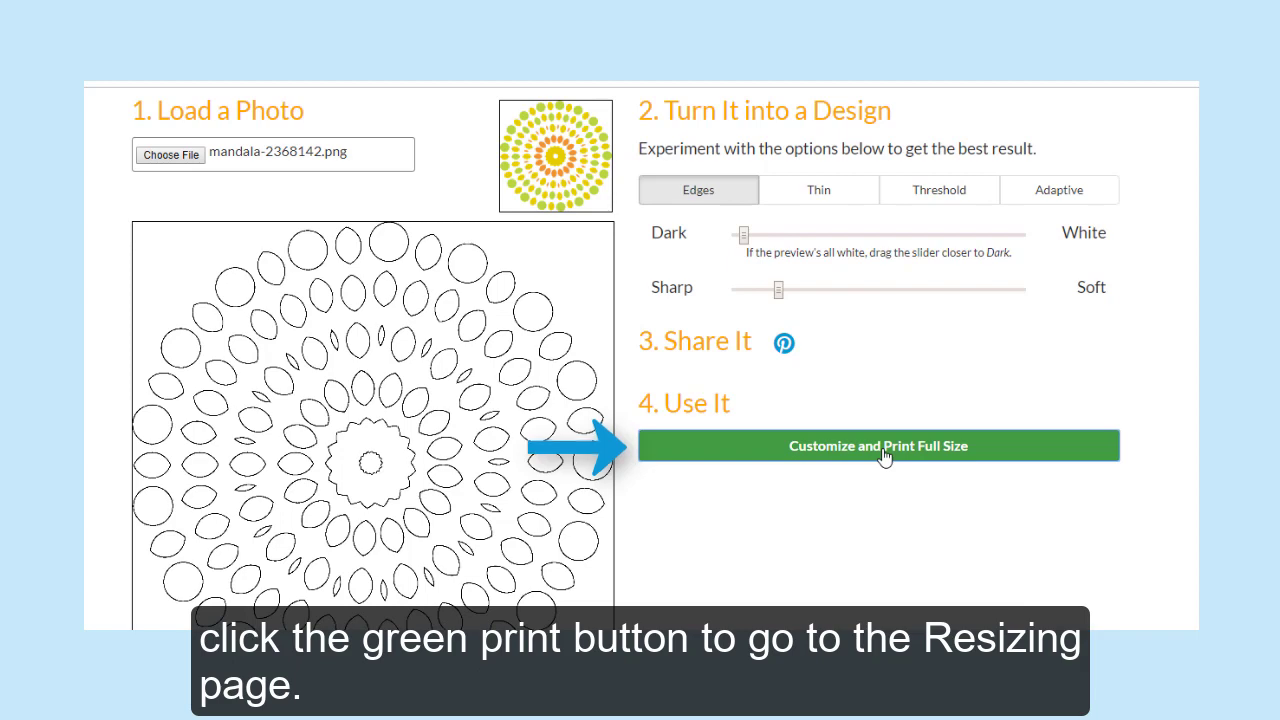
Move on to resizing and step through the Rotate, Crop and Reflect customize tools to Save Ink.
click(884, 456)
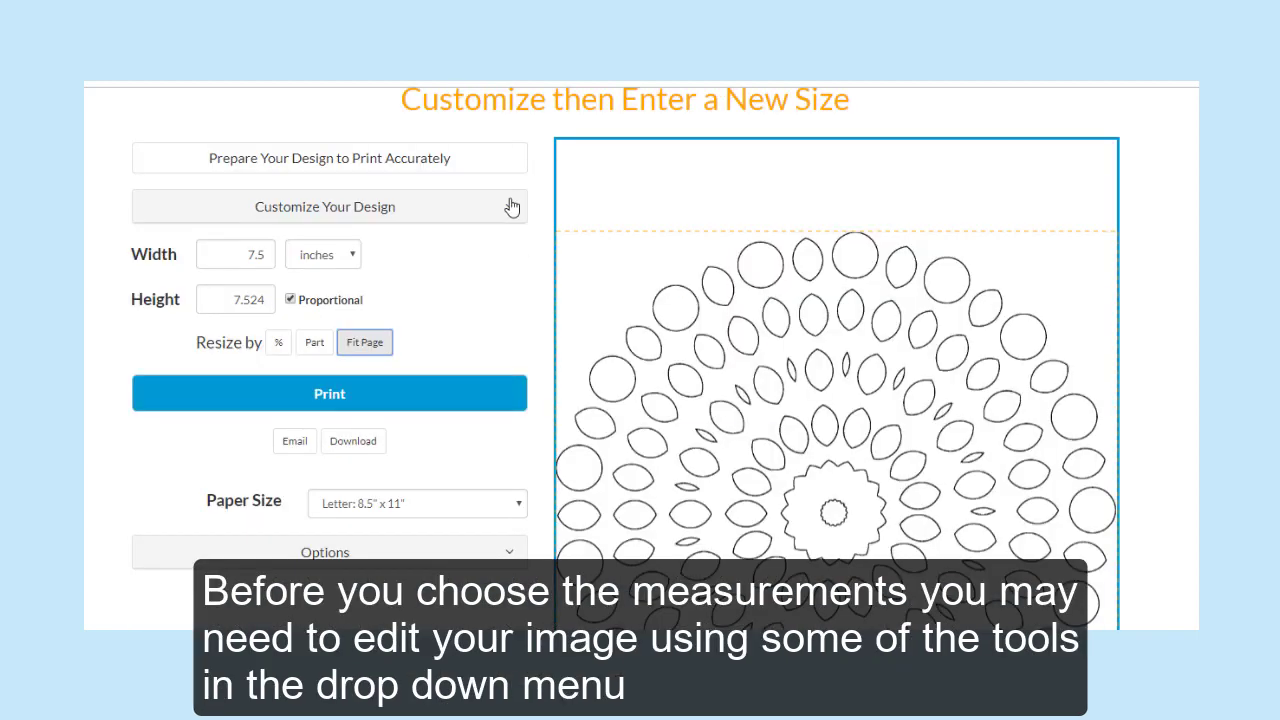
click(511, 206)
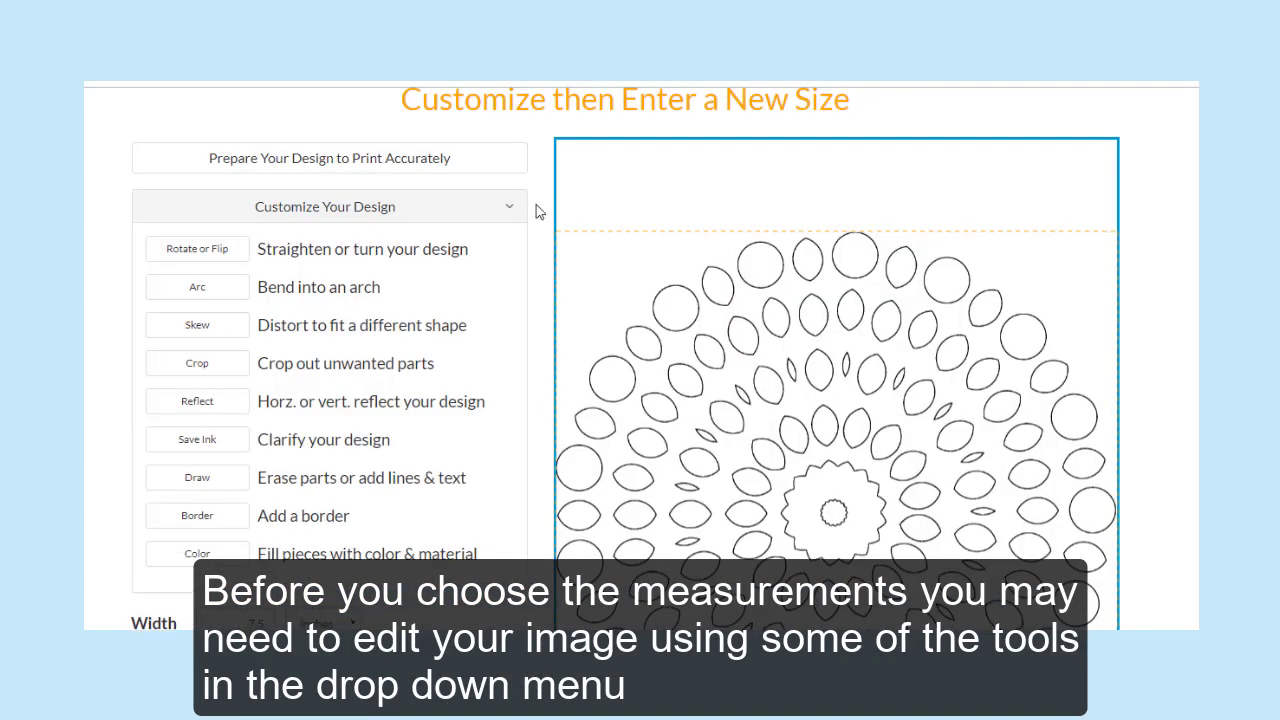
click(199, 249)
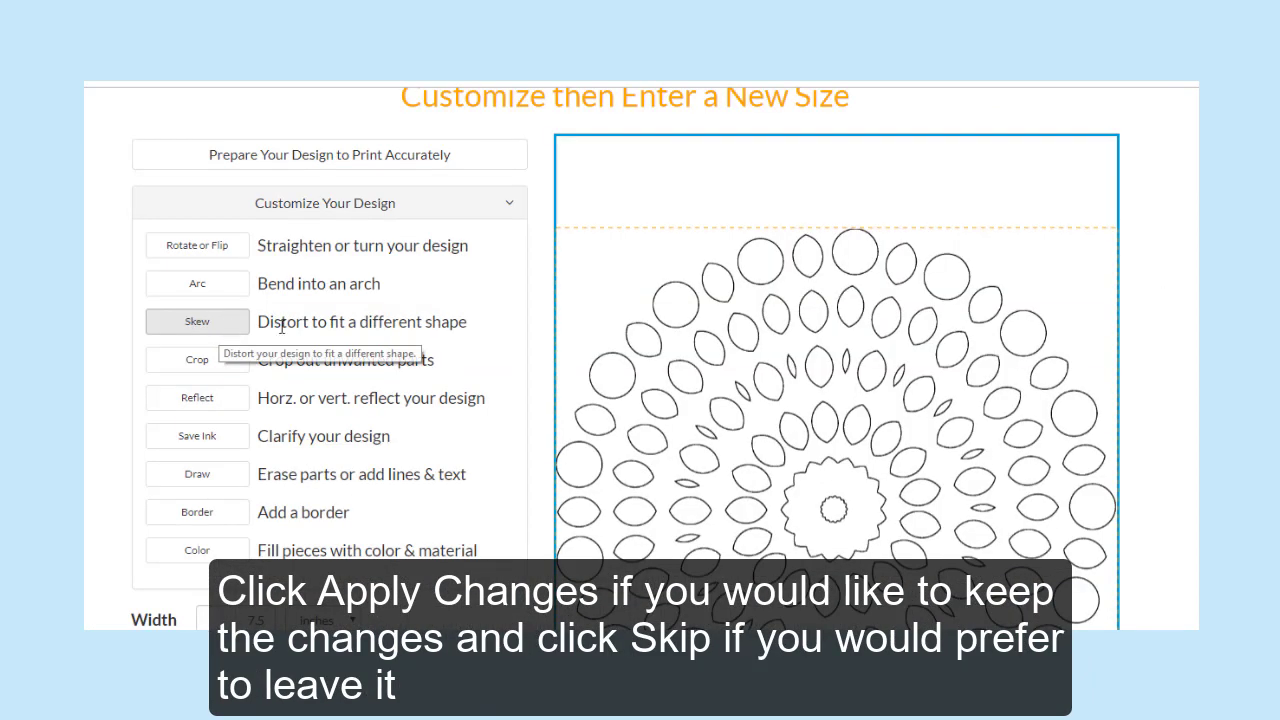
click(240, 364)
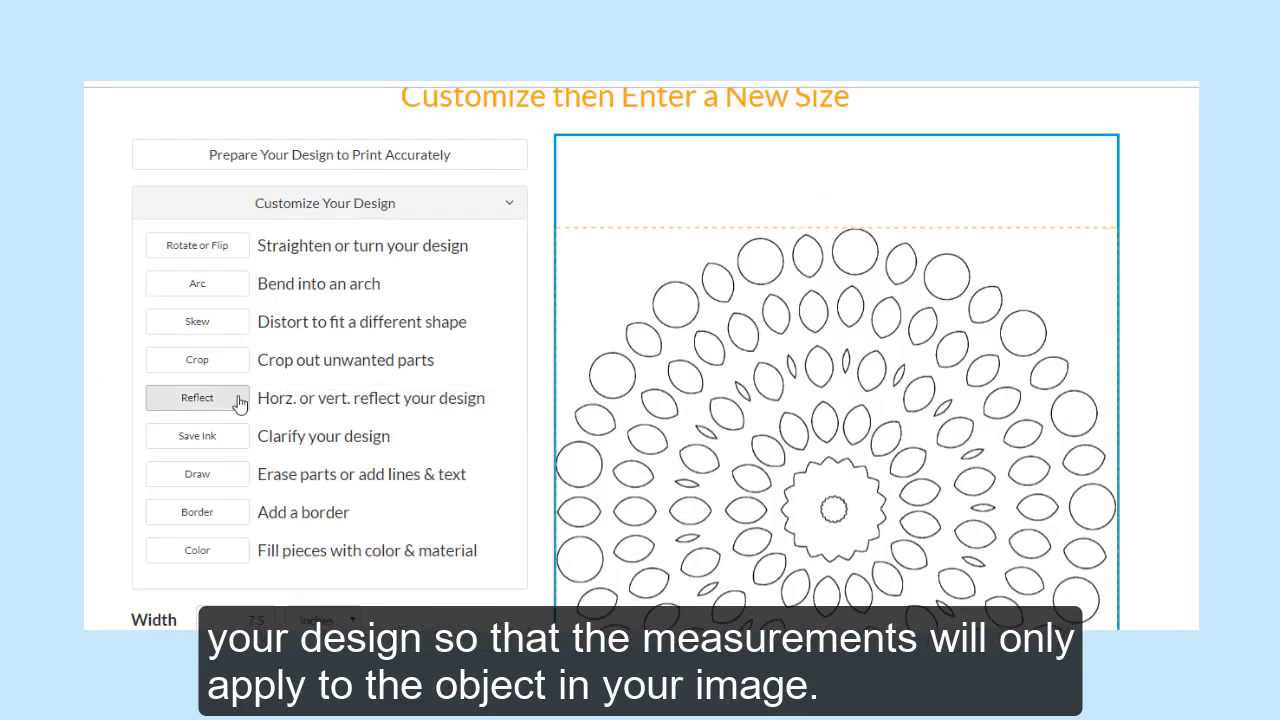
click(240, 399)
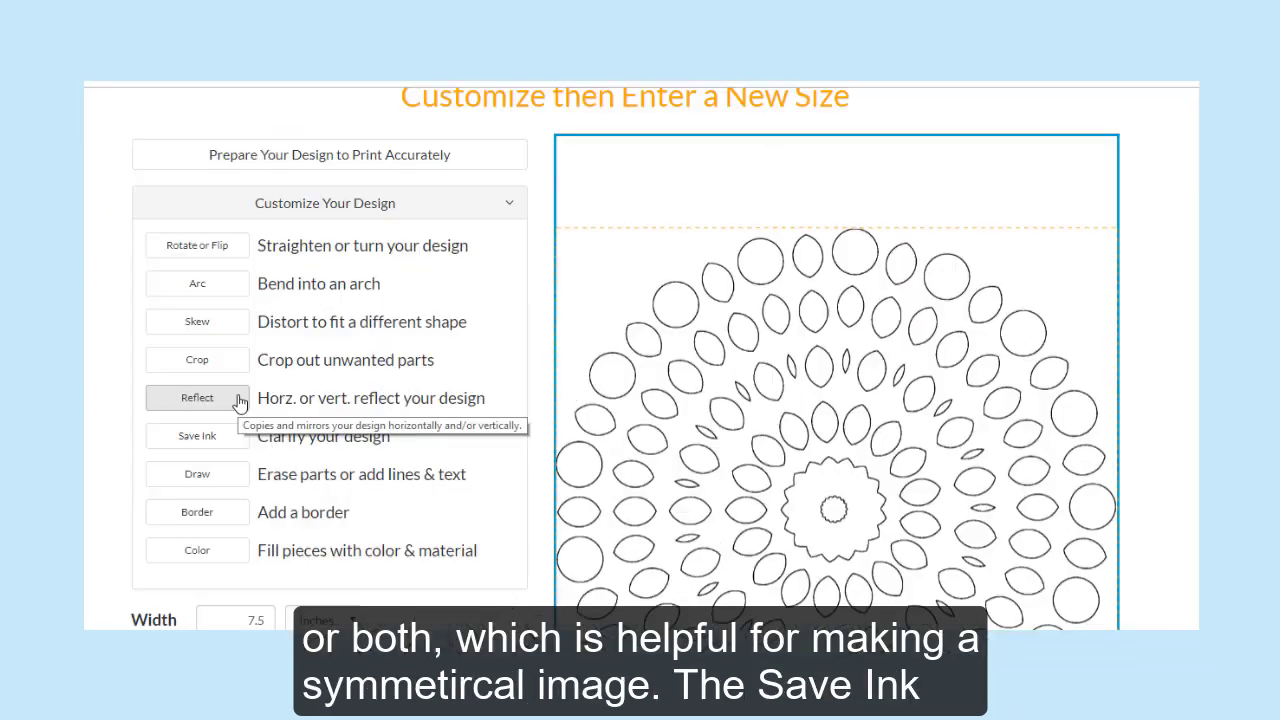
click(240, 437)
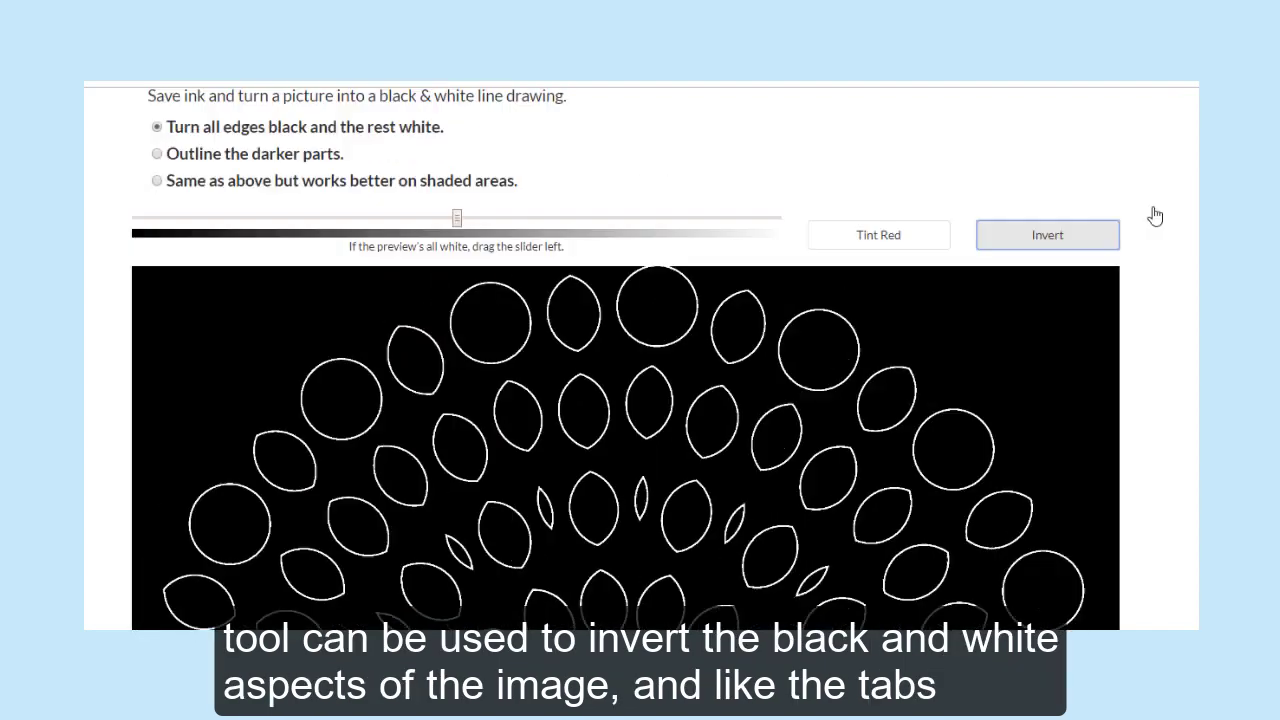
Skip Save Ink, returning to sizing with the mandala outline at 7.5 × 7.524 inches.
scroll(1153, 214, up, 4)
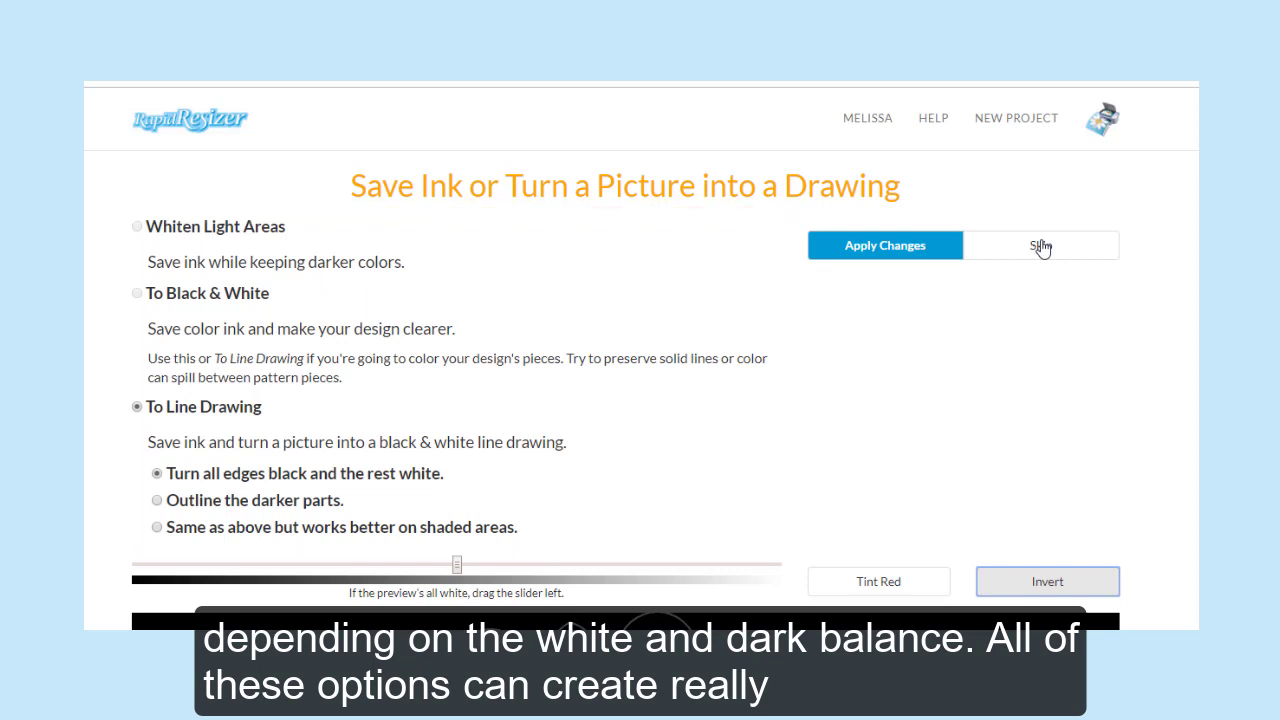
click(1041, 248)
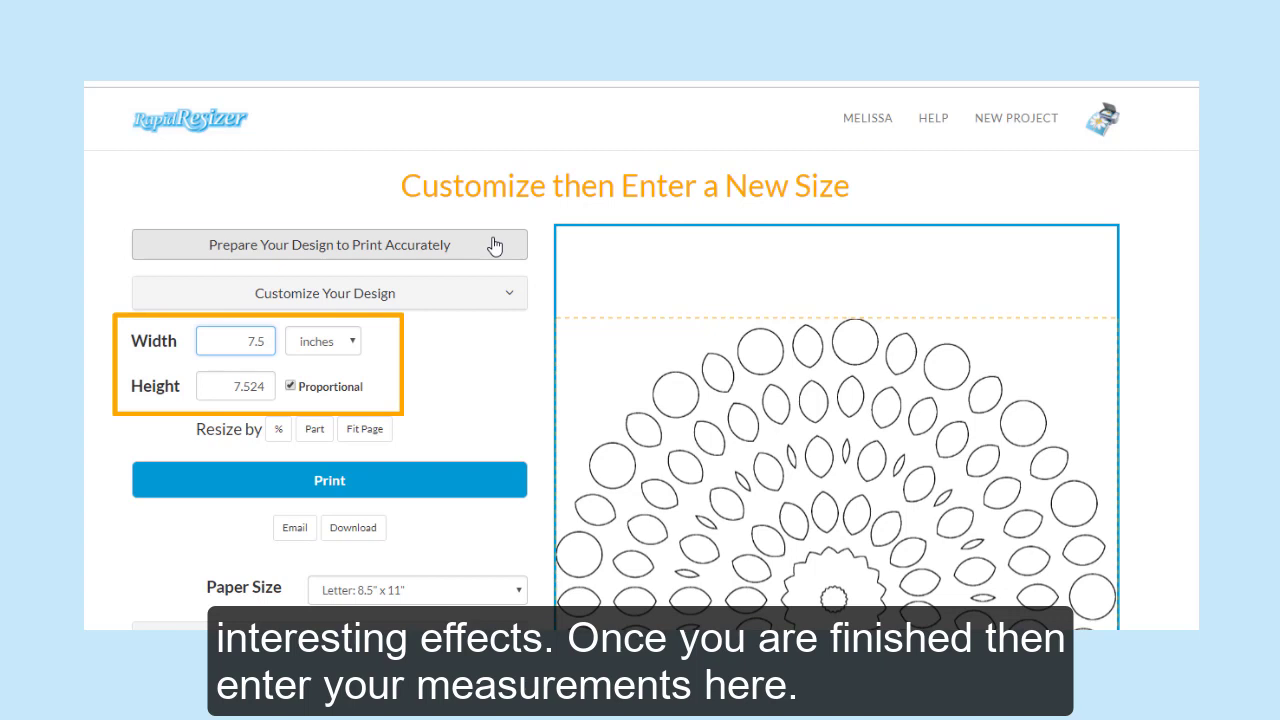
Set the mandala width to 15 inches, then to 30 inches.
key(ctrl+a)
text(15)
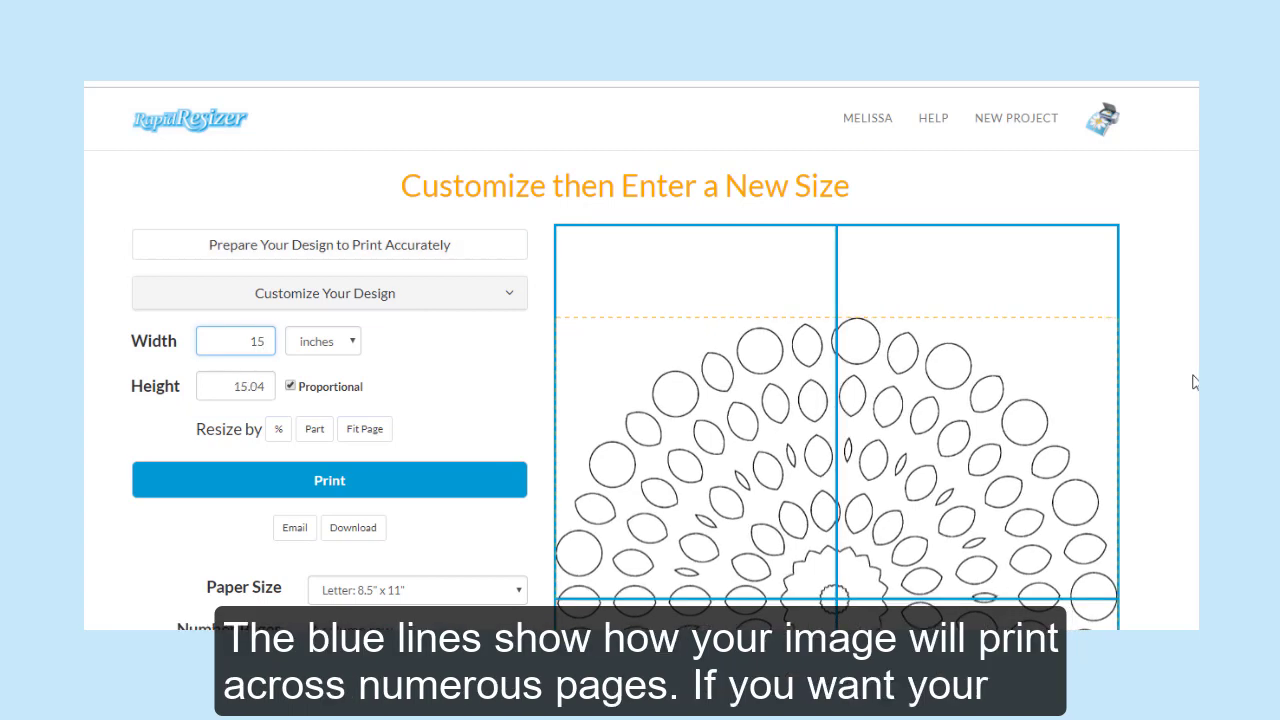
scroll(1193, 381, down, 1)
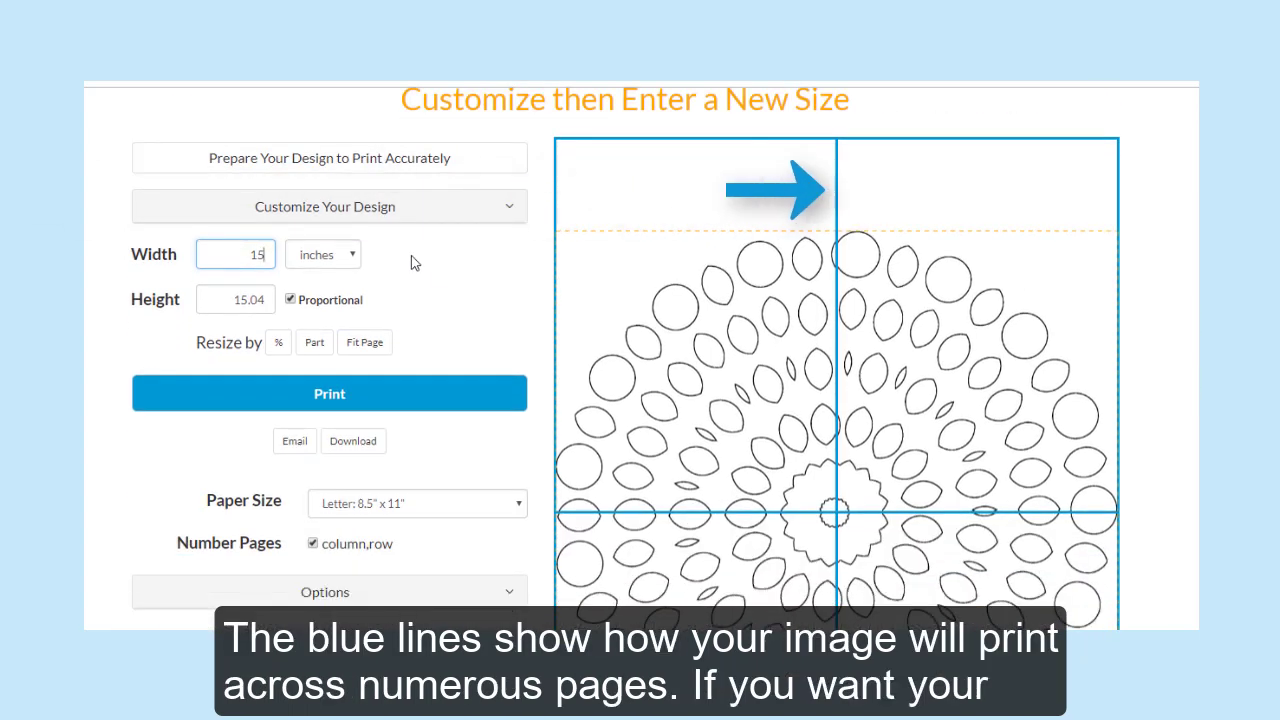
double_click(257, 255)
key(BackSpace)
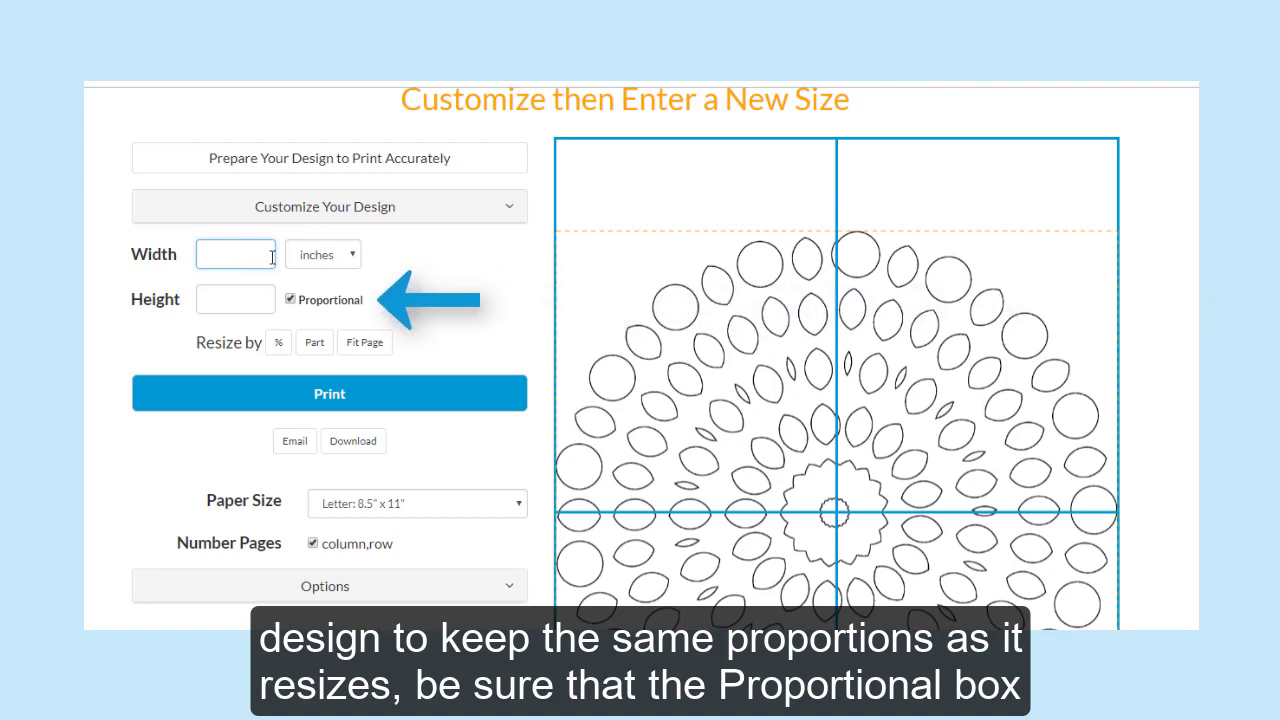
text(30)
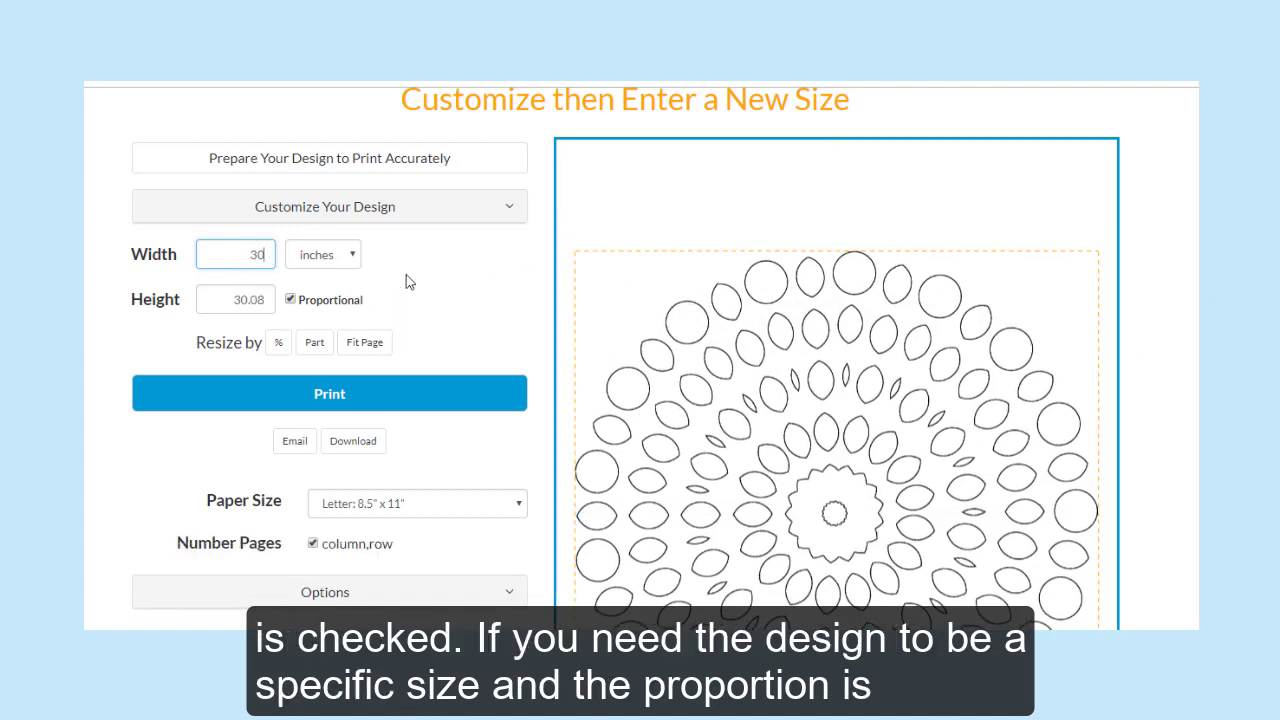
Enter a 50-inch height with Proportional off, re-enable Proportional, then Fit Page to 7.5 × 7.52 in.
click(290, 299)
key(shift+Tab)
text(50)
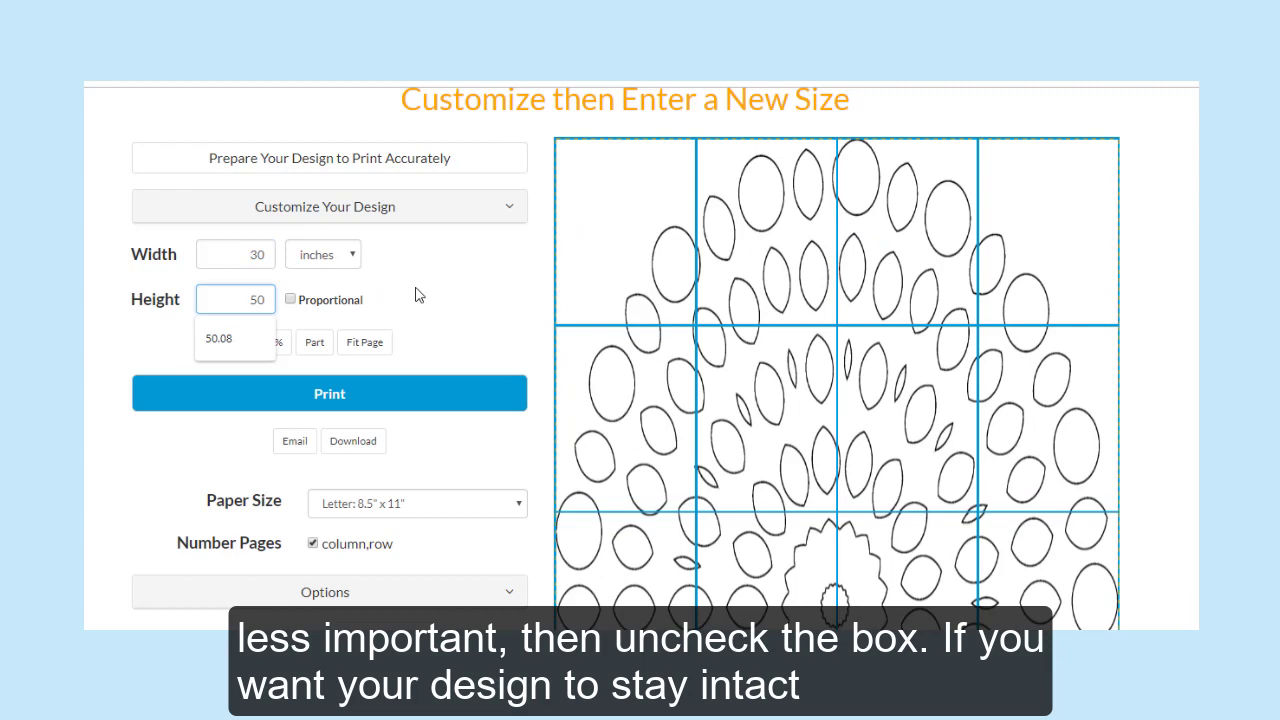
click(318, 303)
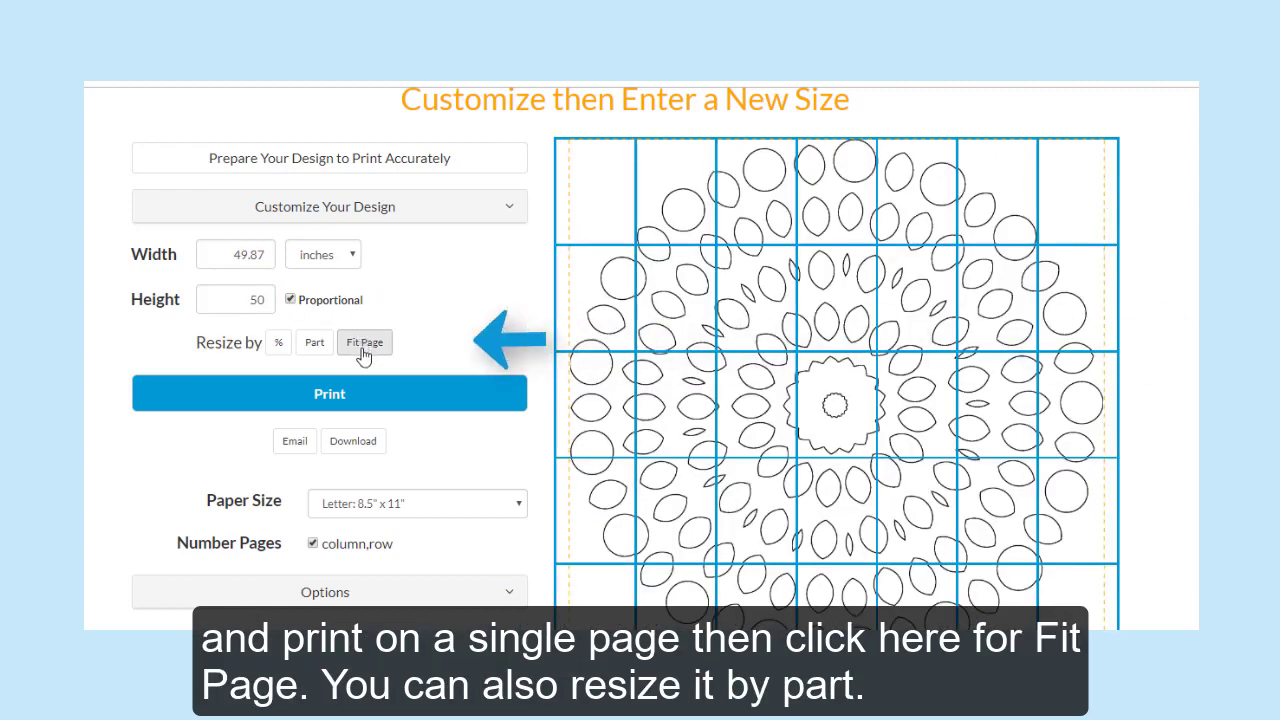
click(364, 344)
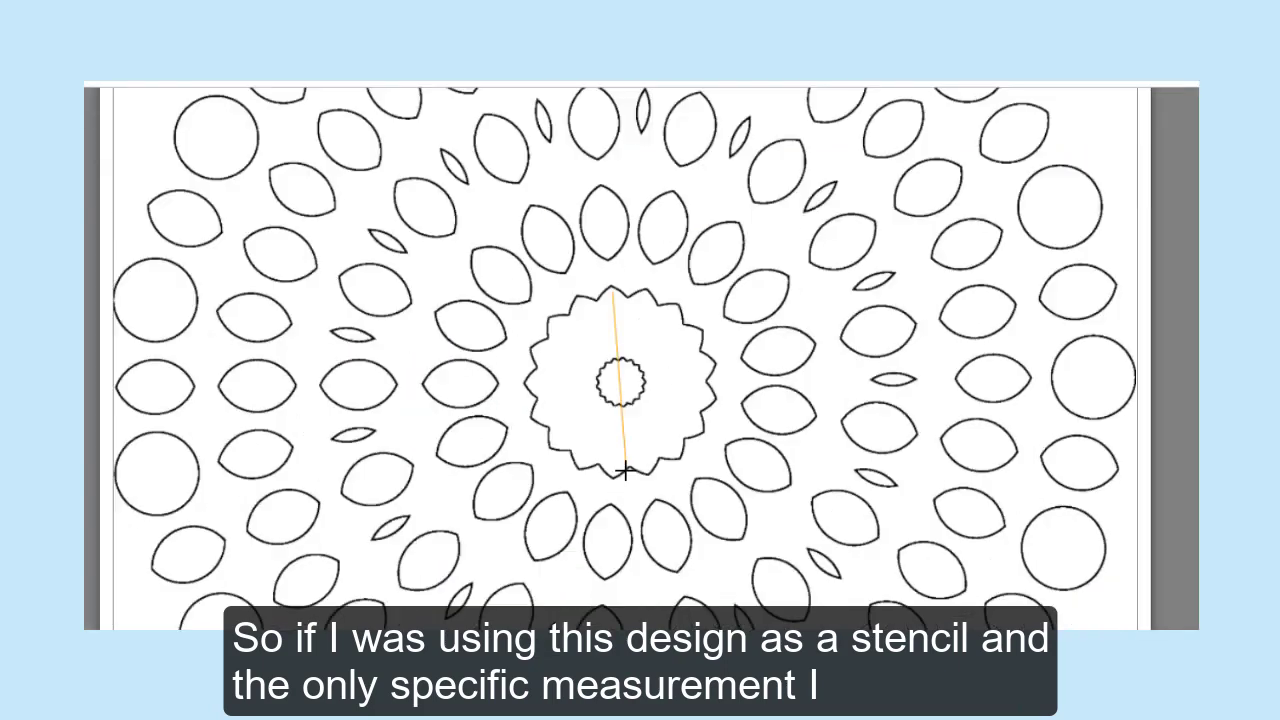
Measure across the mandala's center, set its length to 30 inches, apply it, then Fit Page.
drag(623, 471, 624, 474)
scroll(1008, 413, down, 1)
scroll(1008, 413, down, 5)
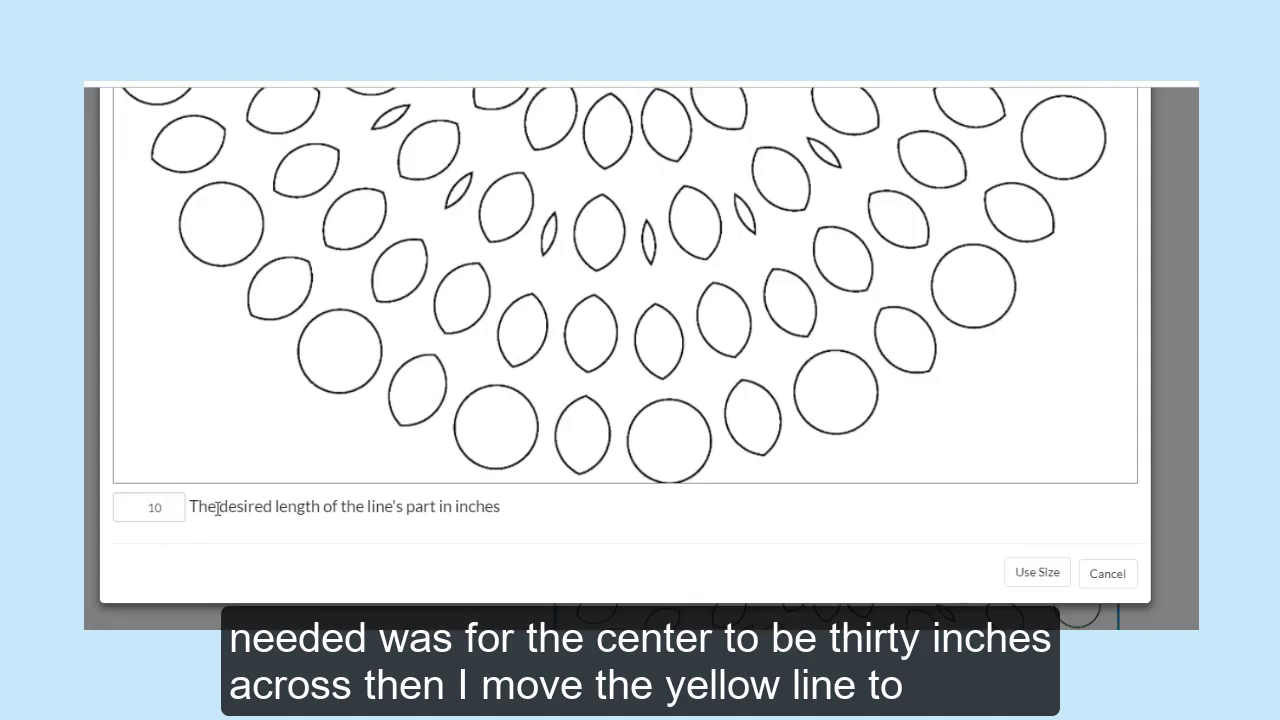
click(136, 505)
key(ctrl+a)
key(BackSpace)
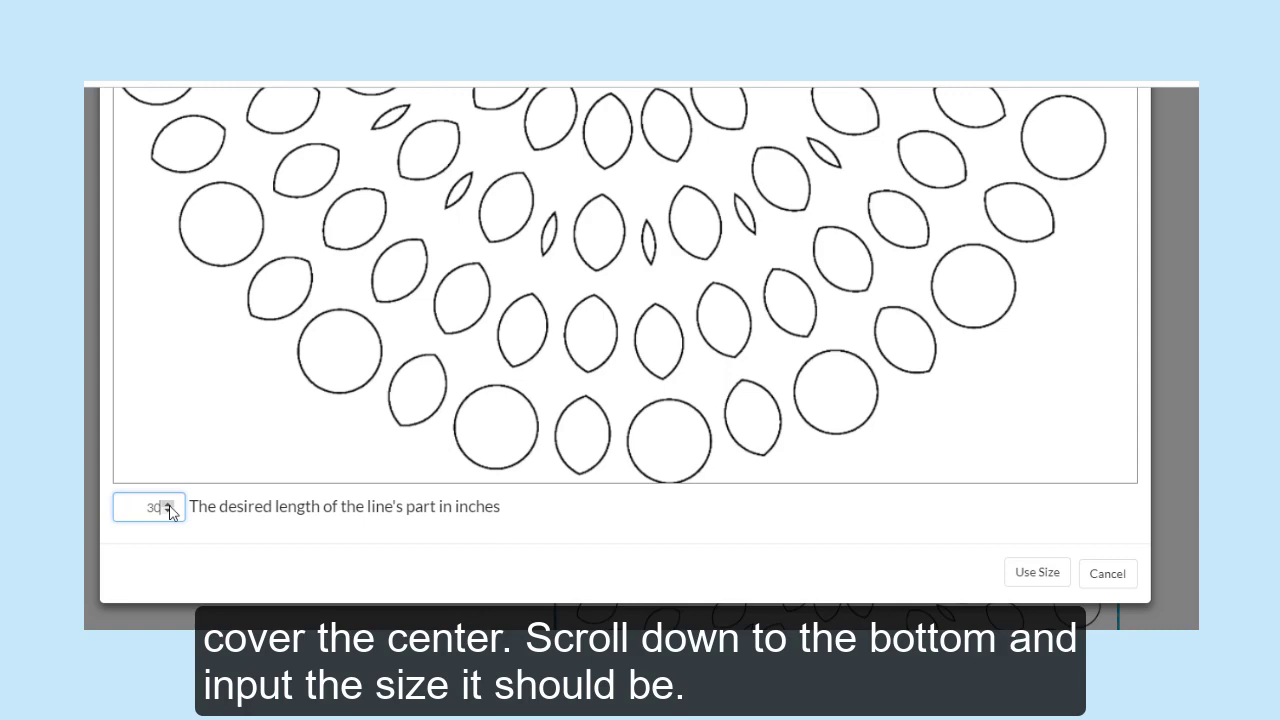
click(1038, 573)
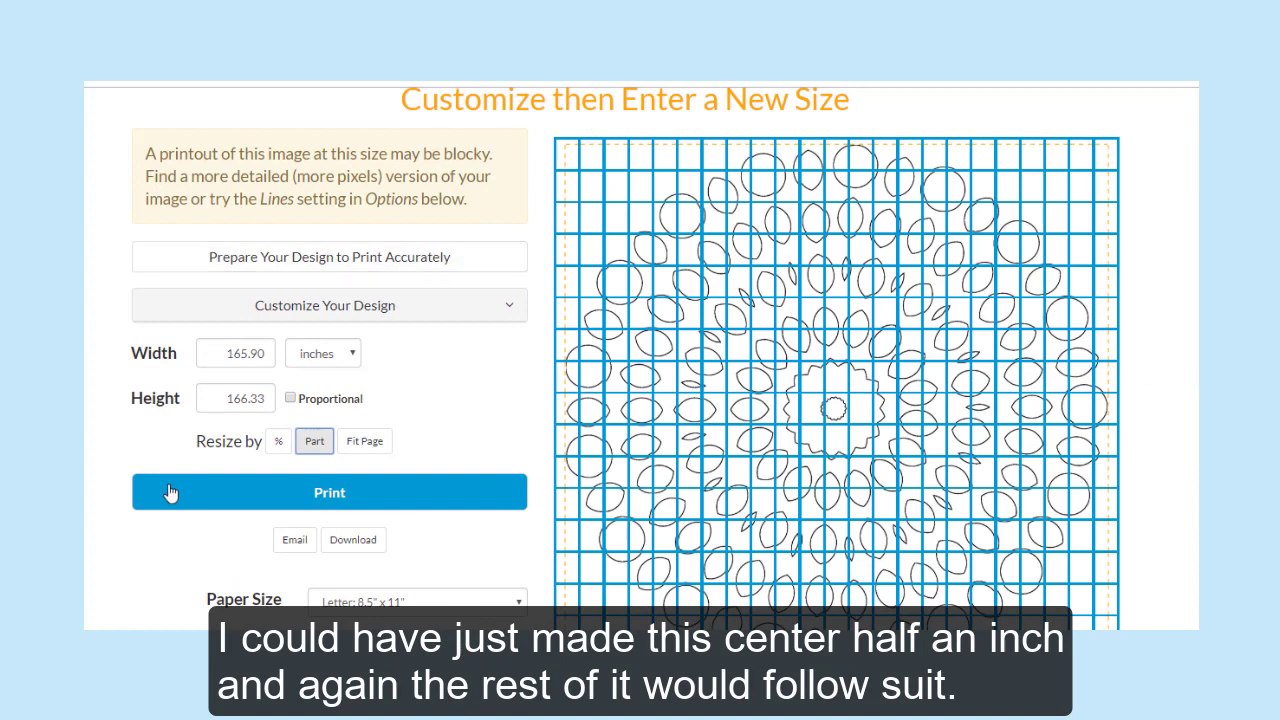
click(368, 448)
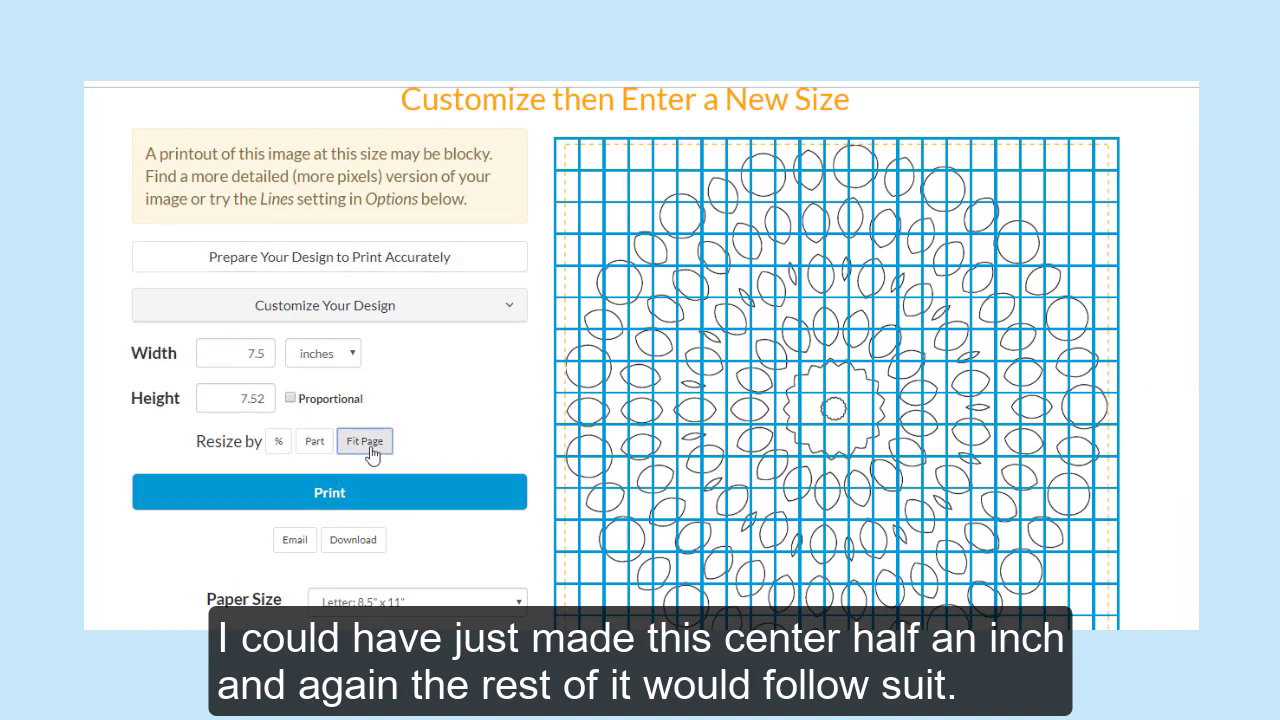
Resize the mandala to 200% (17 × 17.04 in) and review paper size, page count and options.
click(280, 346)
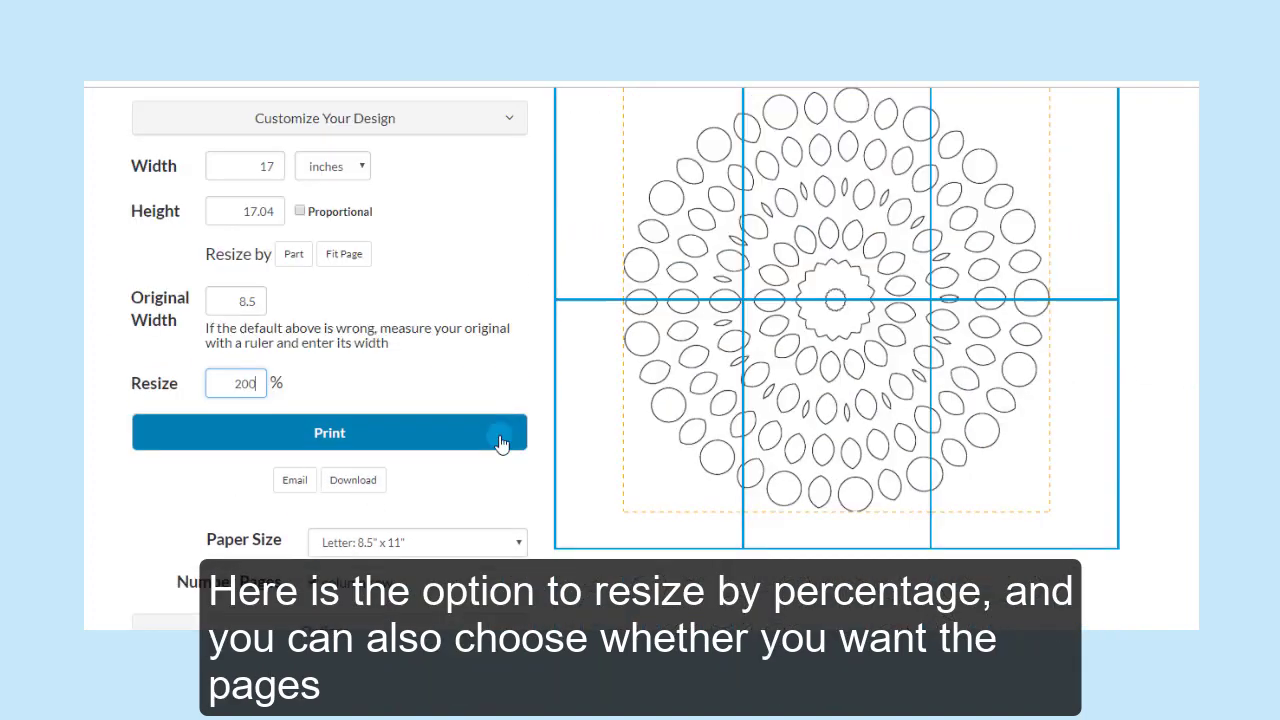
scroll(500, 443, down, 2)
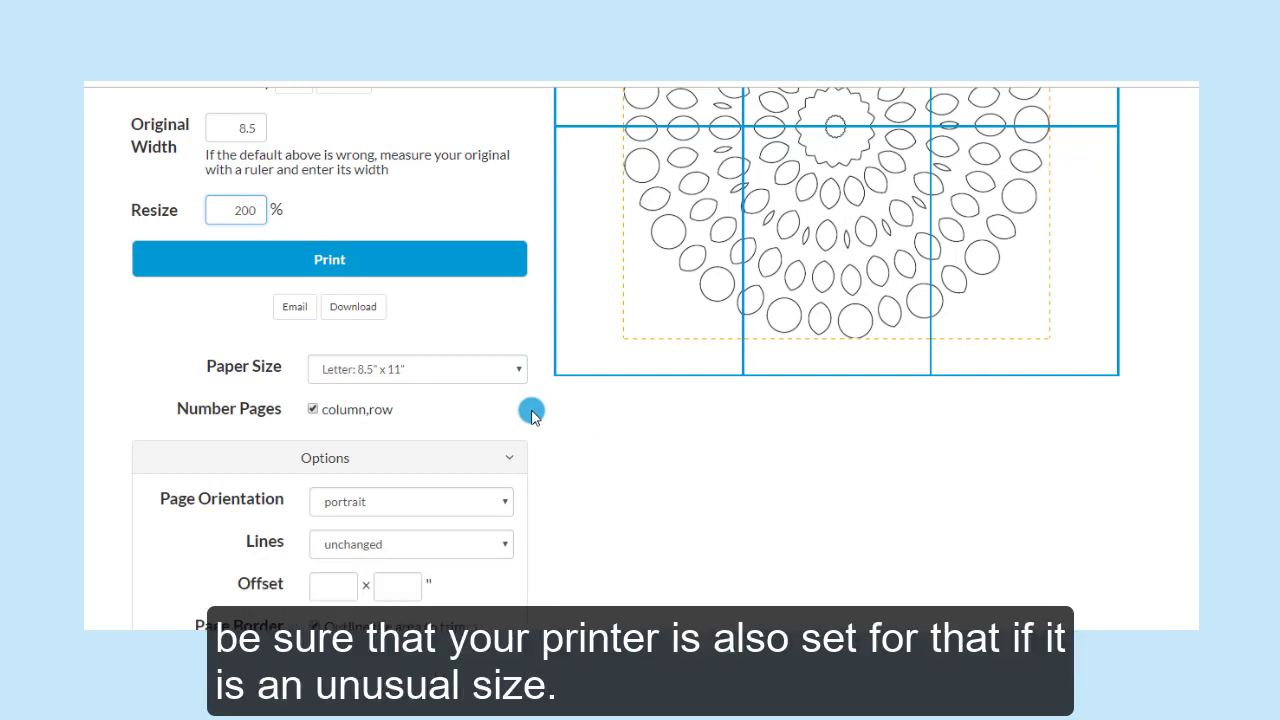
scroll(548, 423, down, 1)
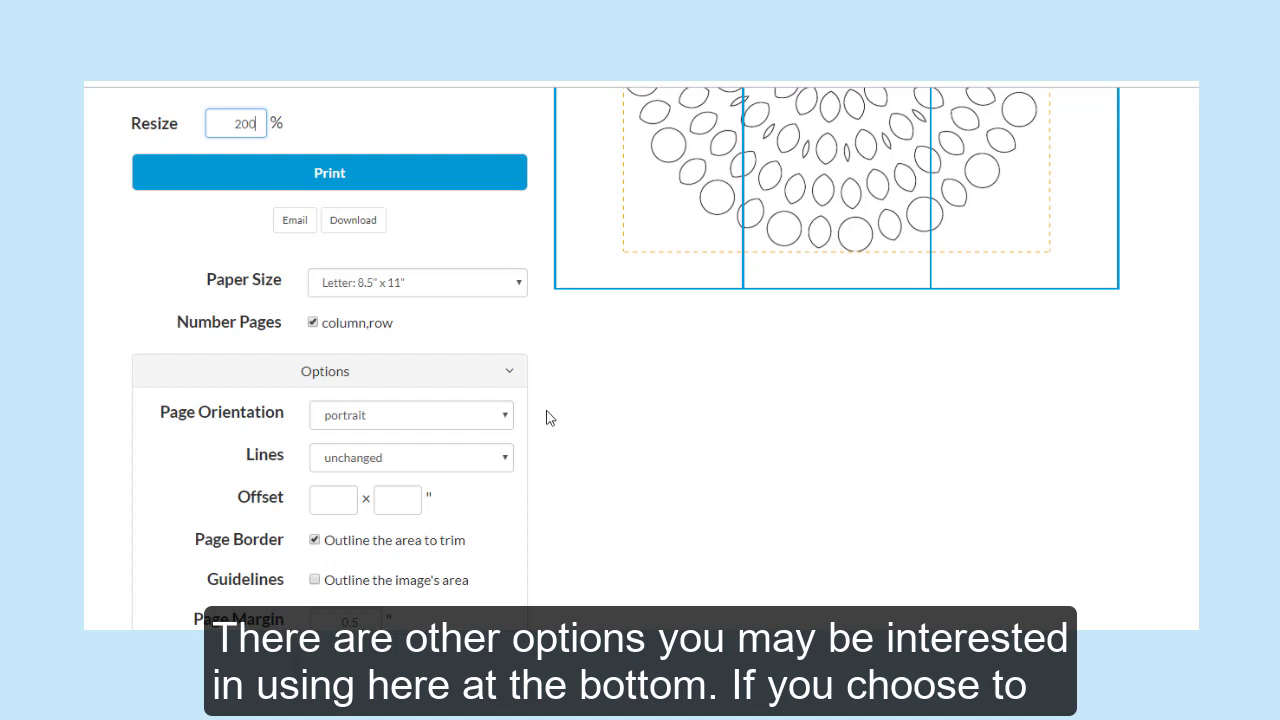
scroll(548, 418, down, 1)
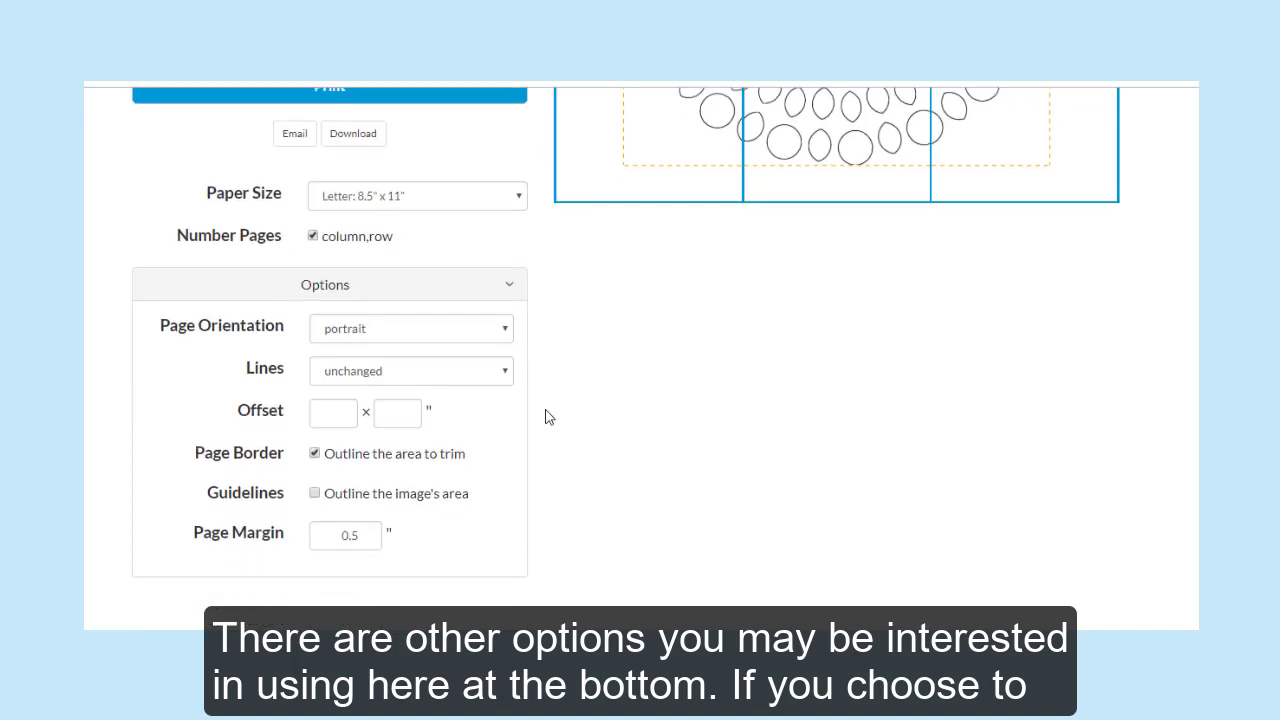
scroll(548, 418, down, 1)
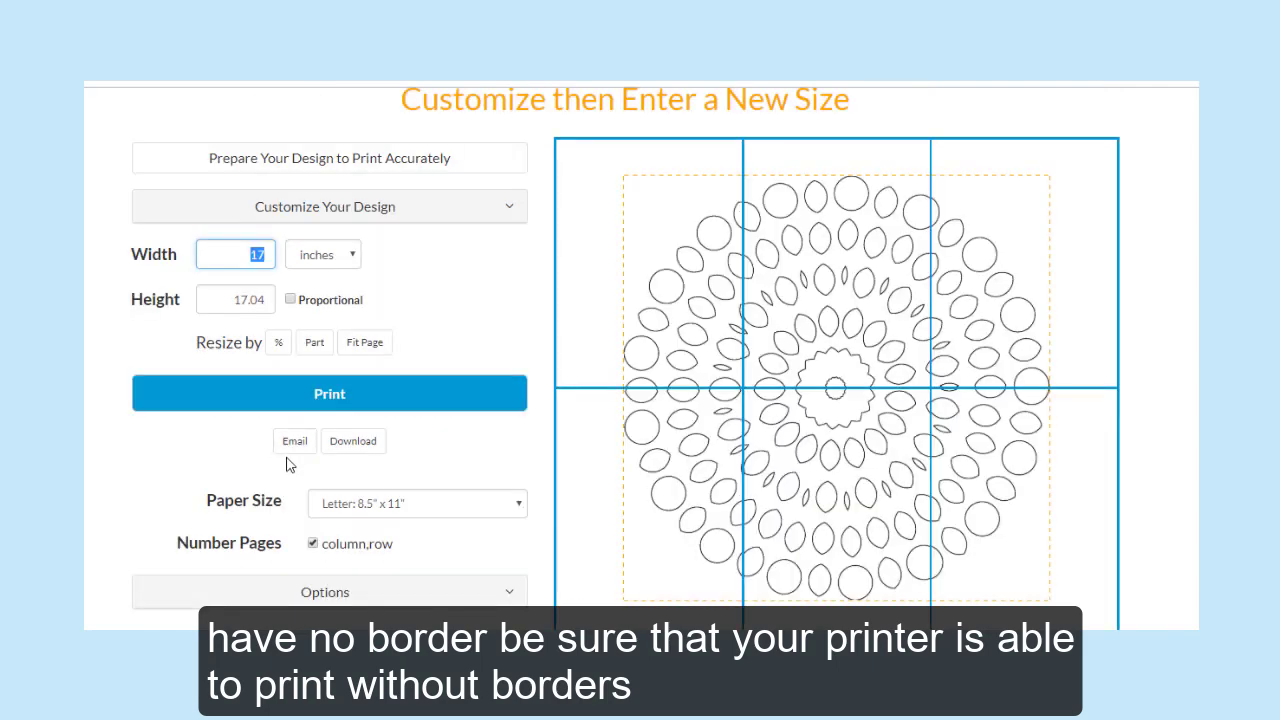
Bring up the Download Your Design dialog with PDF, PNG and SVG options for the resized mandala.
click(365, 458)
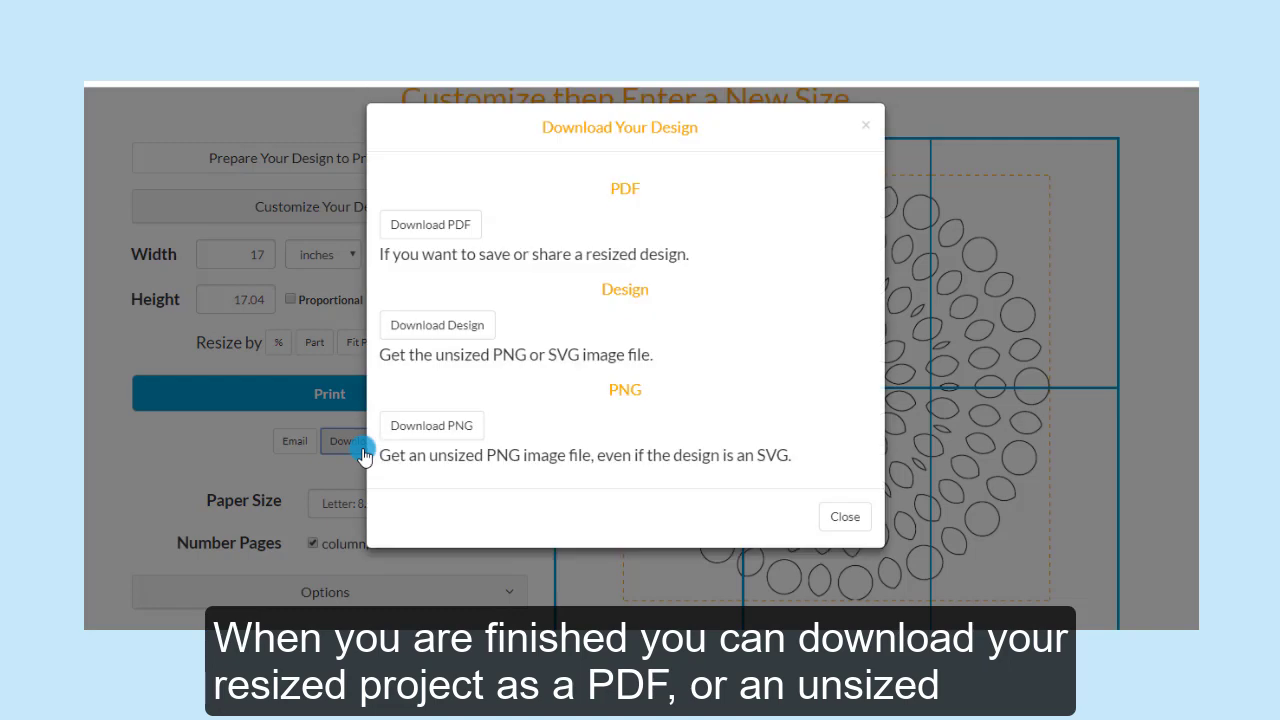